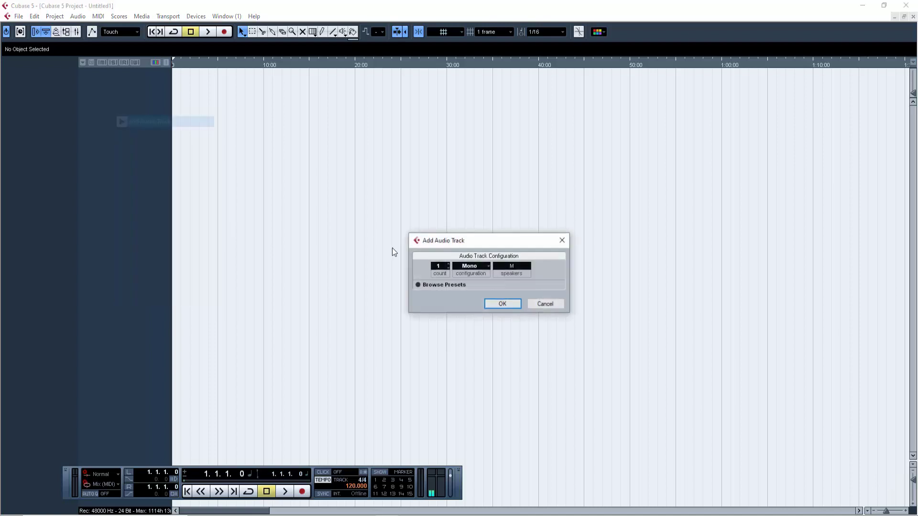
# Step: Add one mono audio track and record a clip about 20 seconds long on it
pyautogui.click(503, 306)
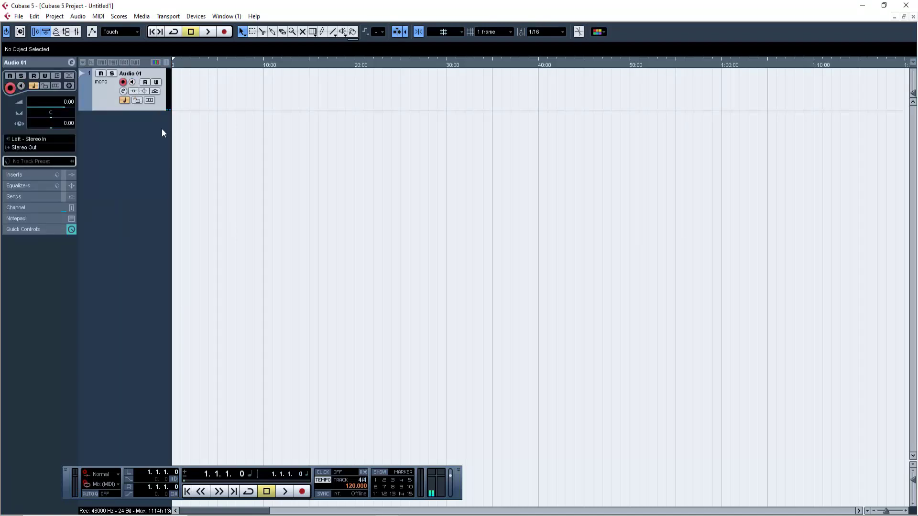
pyautogui.press('KP_Multiply')
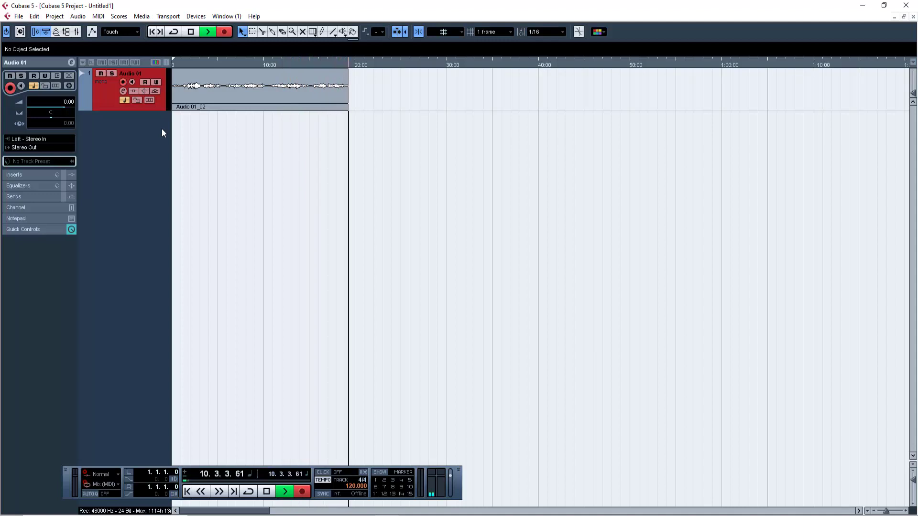
pyautogui.press('space')
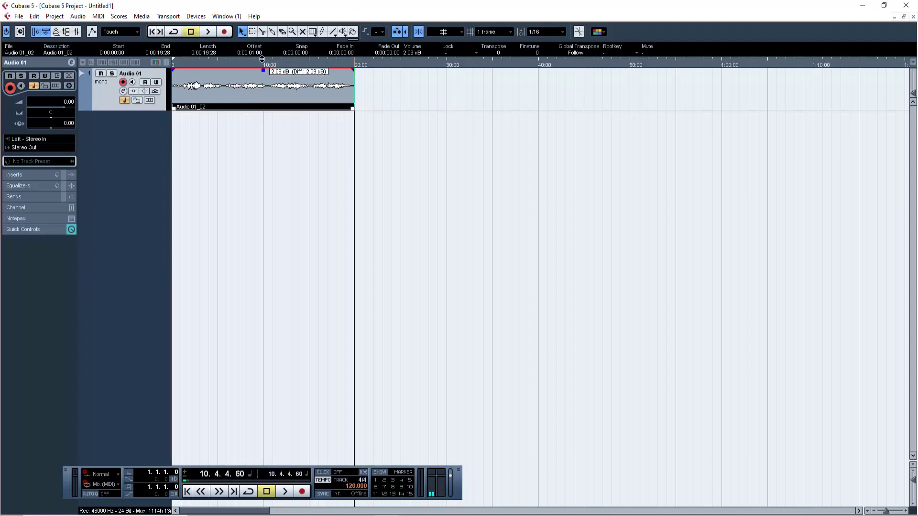
# Step: Inspect the recorded clip in the Sample Editor, play it from its start, and return to the project
pyautogui.doubleClick(239, 101)
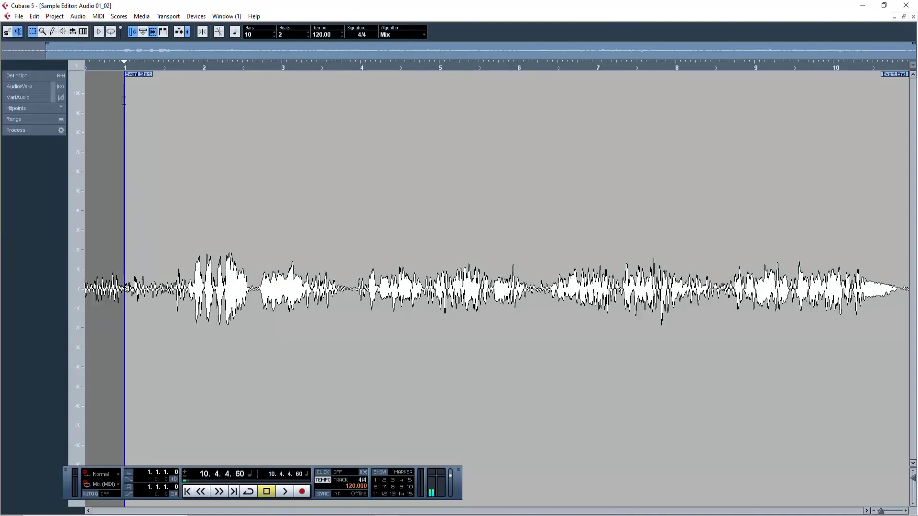
pyautogui.click(125, 68)
pyautogui.press('space')
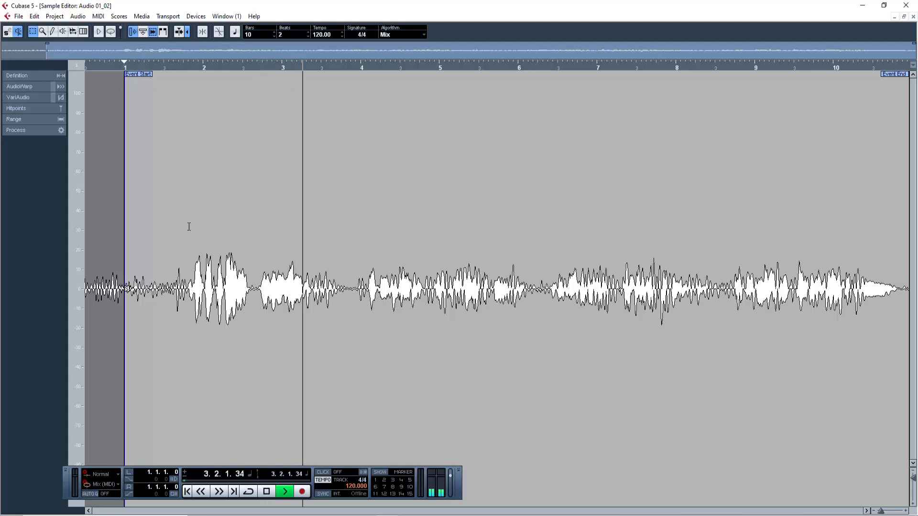
pyautogui.press('space')
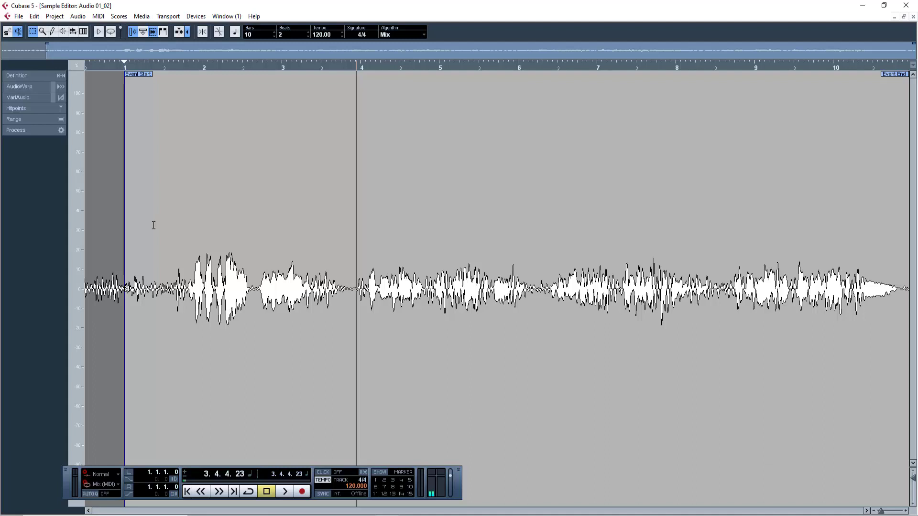
pyautogui.click(913, 17)
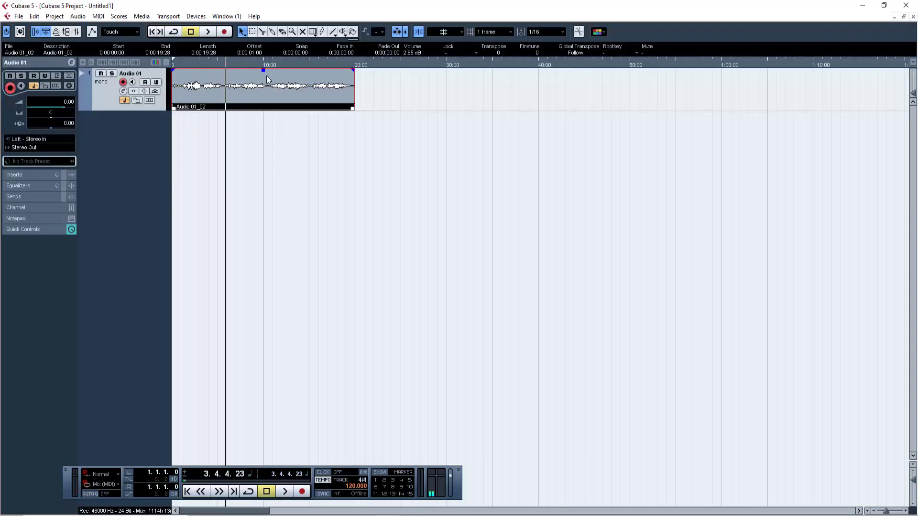
# Step: Enlarge the clip on the timeline and play its first seconds to examine the quiet part before the first phrase
pyautogui.click(887, 512)
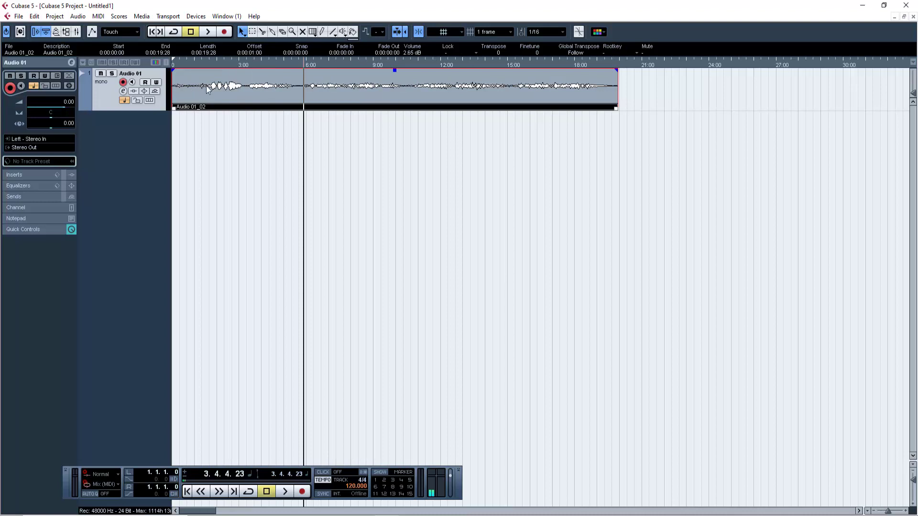
pyautogui.click(210, 65)
pyautogui.press('space')
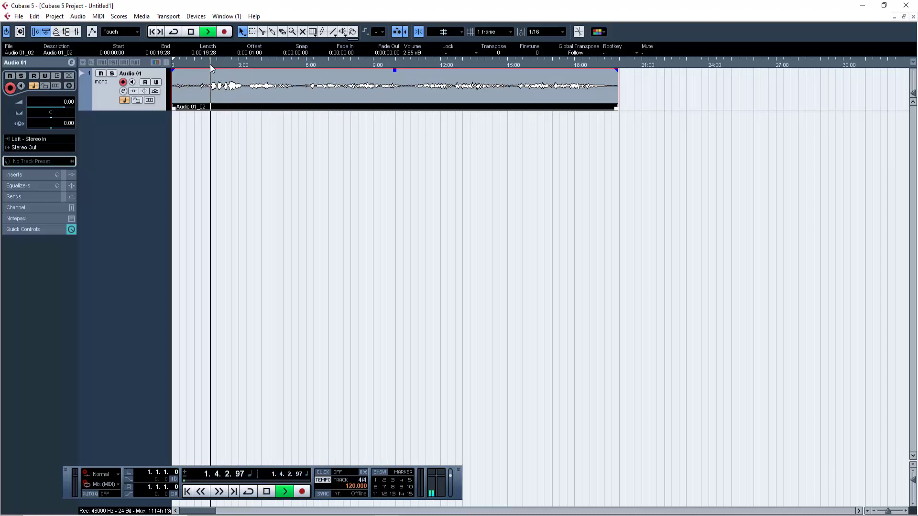
pyautogui.click(208, 65)
pyautogui.press('space')
pyautogui.click(178, 66)
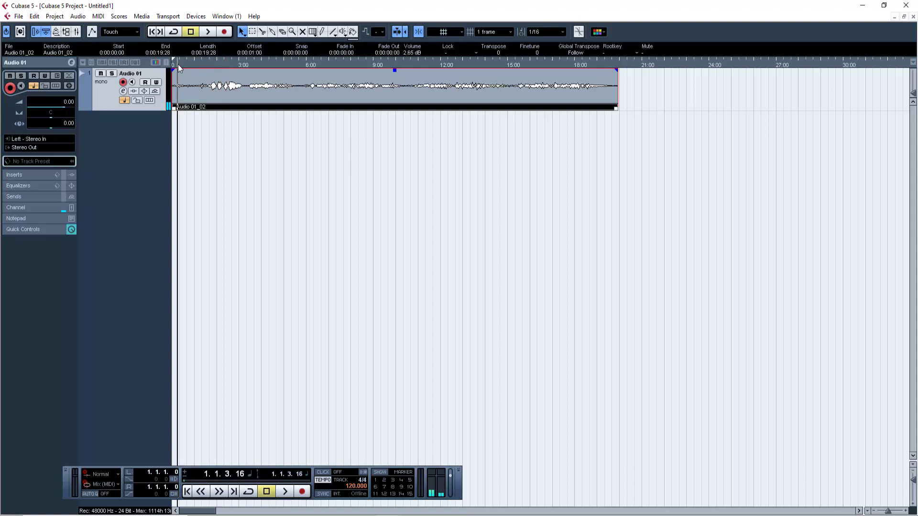
pyautogui.press('space')
pyautogui.press('space')
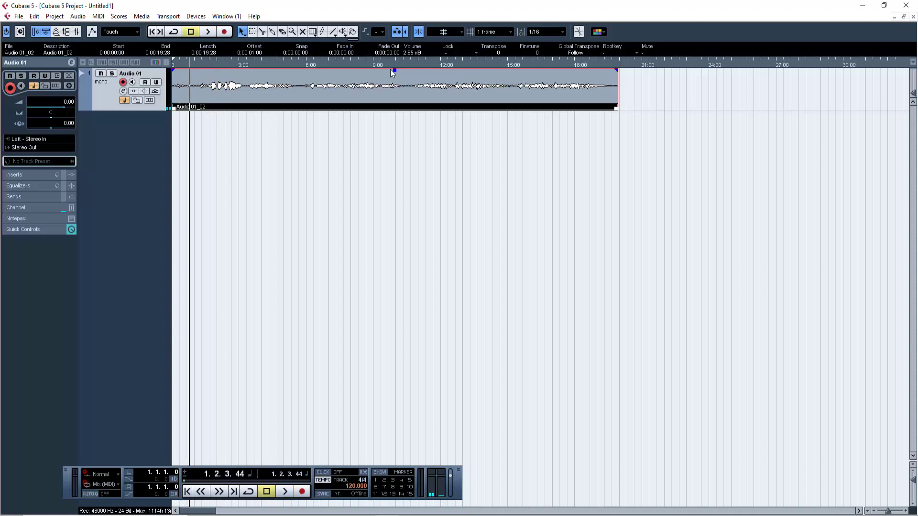
# Step: Raise the clip's volume to 7.60 dB, play its beginning, and settle the volume at 6.33 dB
pyautogui.moveTo(394, 70); pyautogui.dragTo(176, 51)
pyautogui.click(177, 65)
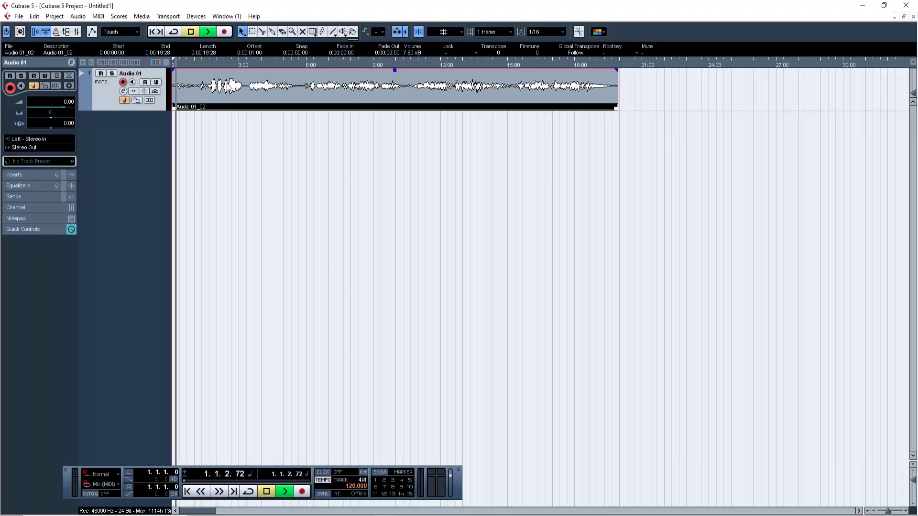
pyautogui.press('space')
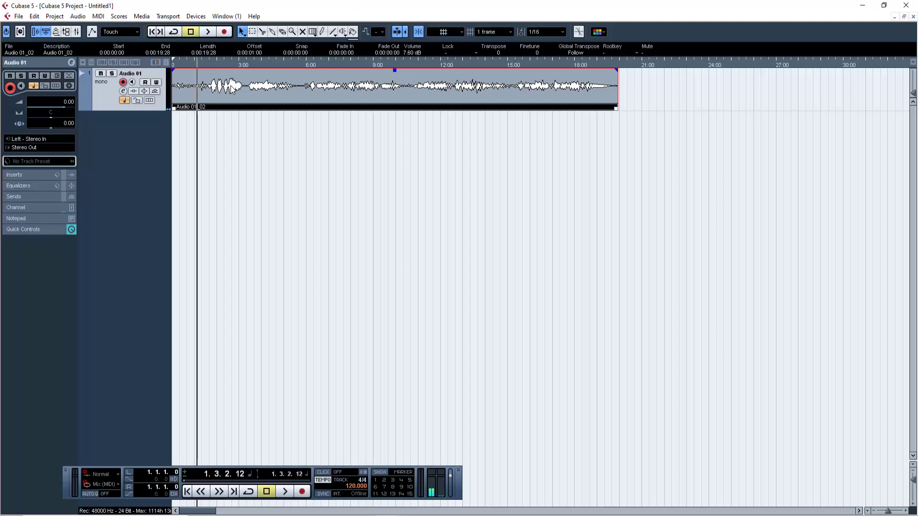
pyautogui.moveTo(395, 71); pyautogui.dragTo(395, 84)
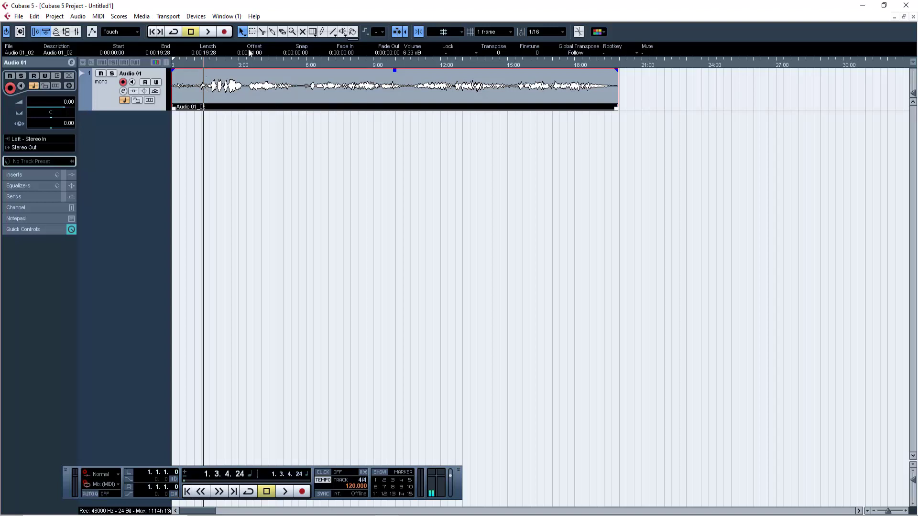
# Step: Activate the Split tool and play the enlarged clip's opening to locate where the first phrase begins
pyautogui.click(263, 32)
pyautogui.moveTo(914, 484); pyautogui.dragTo(891, 512)
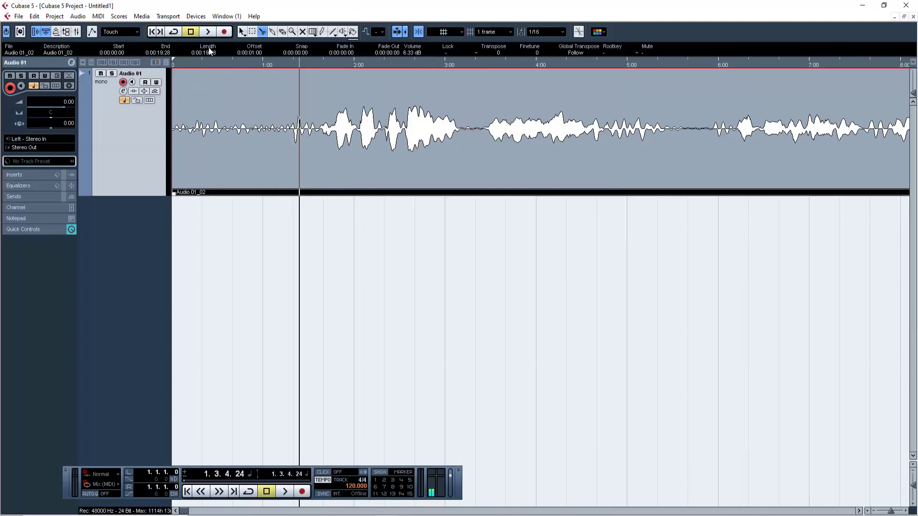
pyautogui.click(191, 67)
pyautogui.press('space')
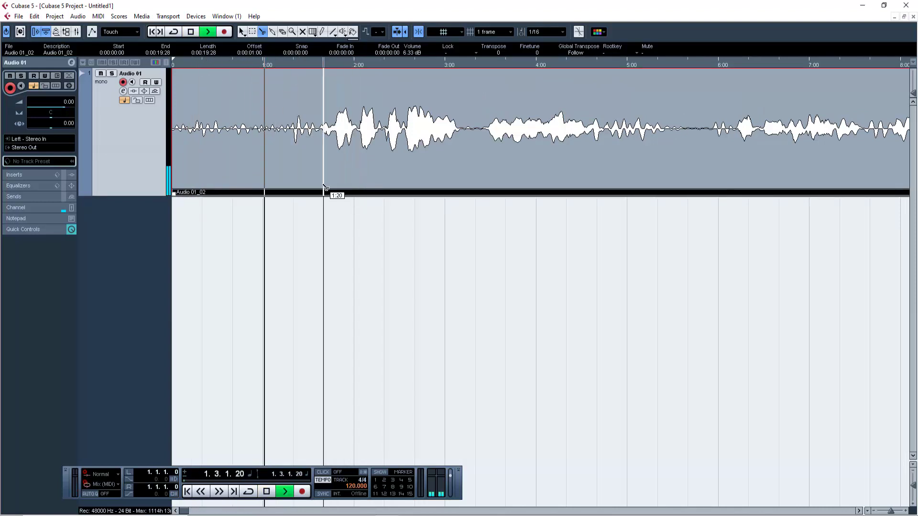
pyautogui.press('space')
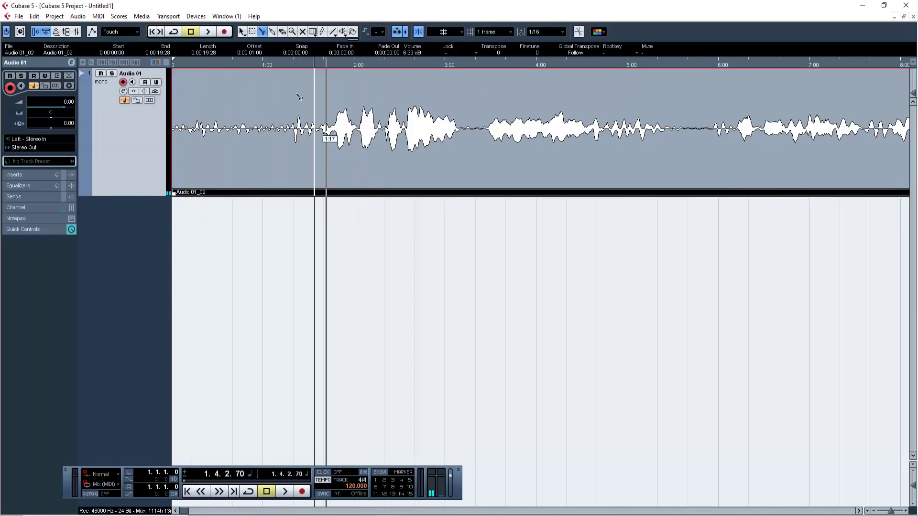
# Step: Try the 60 fps (User) display format on the timeline ruler
pyautogui.rightClick(284, 63)
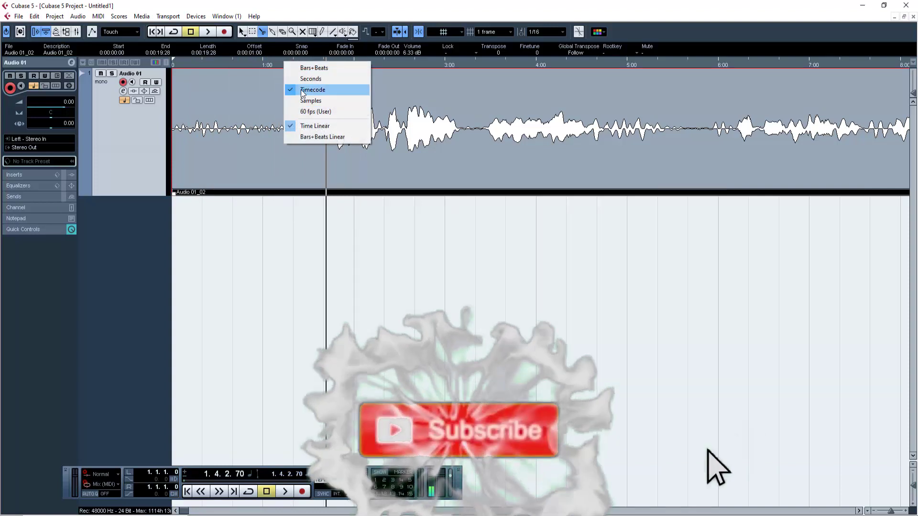
pyautogui.click(209, 61)
pyautogui.click(299, 63)
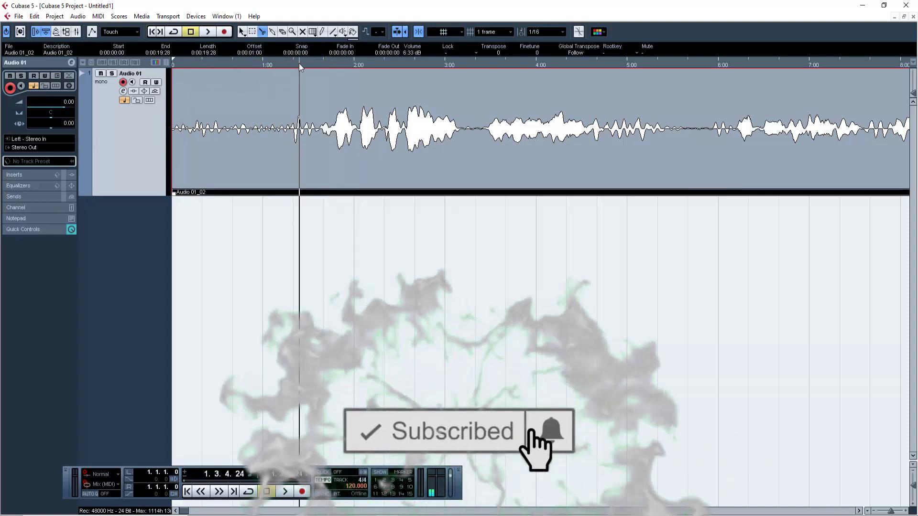
pyautogui.rightClick(314, 62)
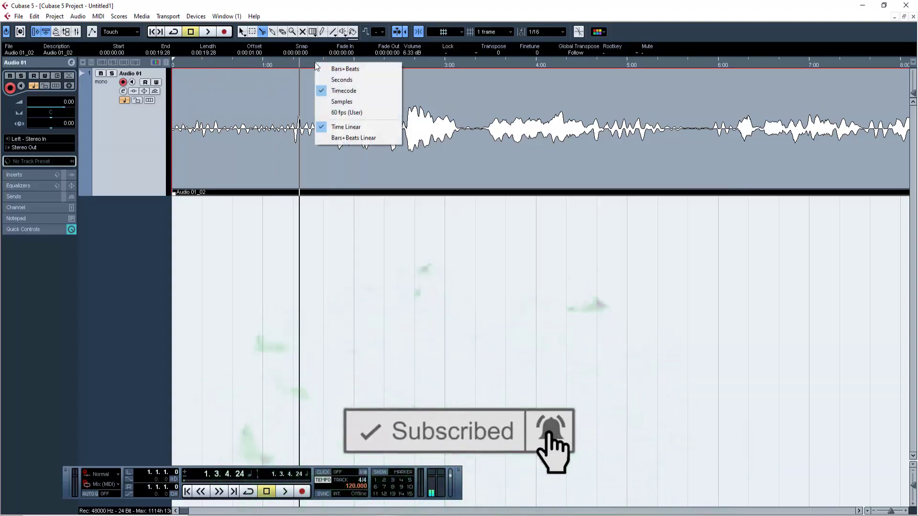
pyautogui.click(341, 113)
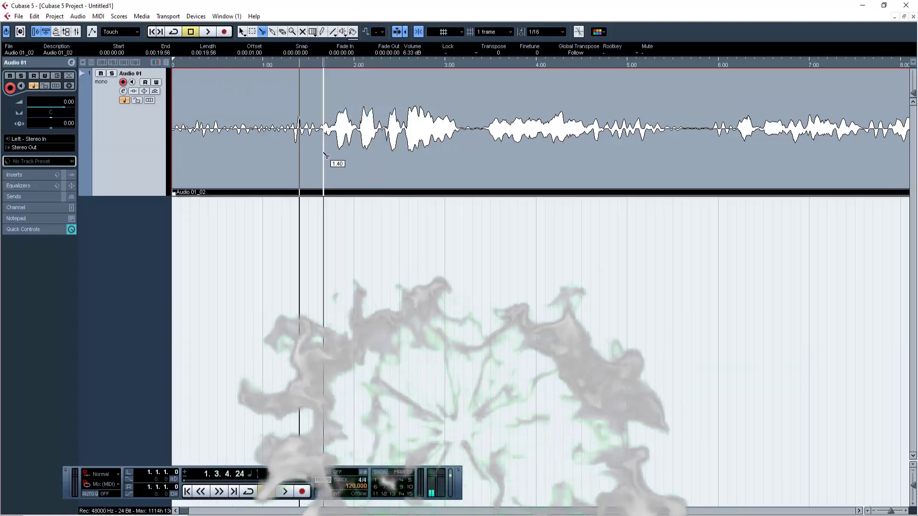
# Step: Split the clip at 1:16 before the first phrase, and at 3:07 and 3:12 around the pause following it
pyautogui.click(311, 65)
pyautogui.click(315, 141)
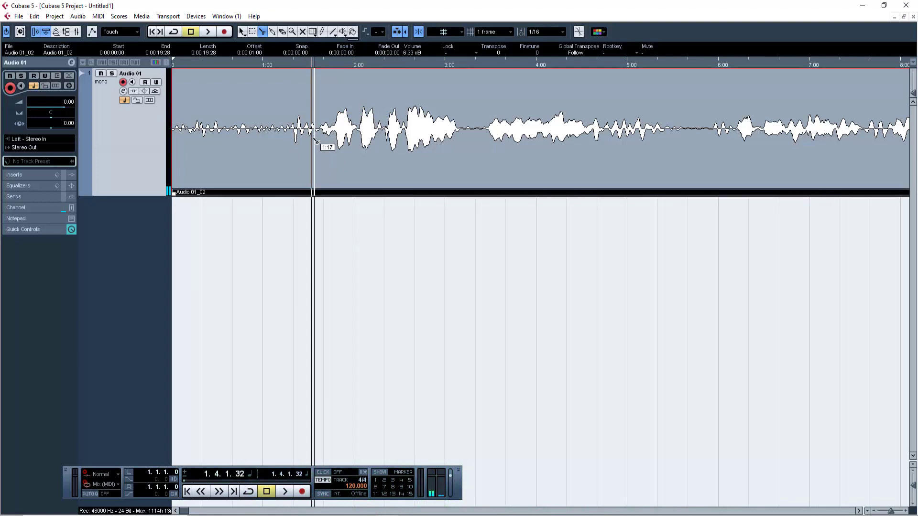
pyautogui.press('space')
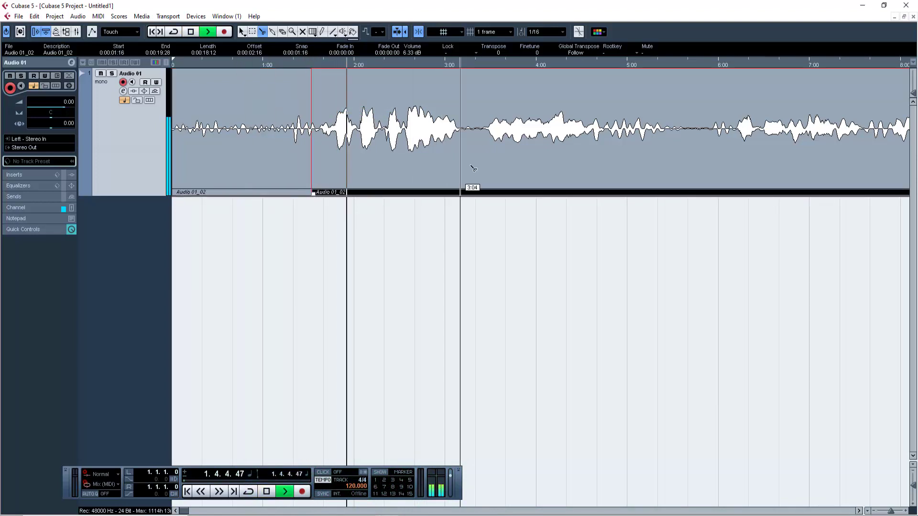
pyautogui.press('space')
pyautogui.click(470, 149)
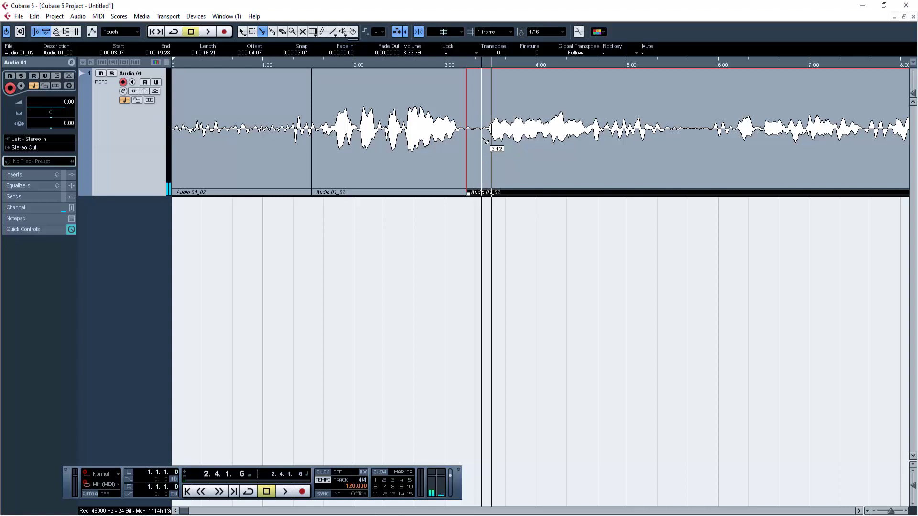
pyautogui.click(482, 151)
# Step: Play on to the second pause and split the clip at 5:17 and 6:06 to isolate it
pyautogui.press('space')
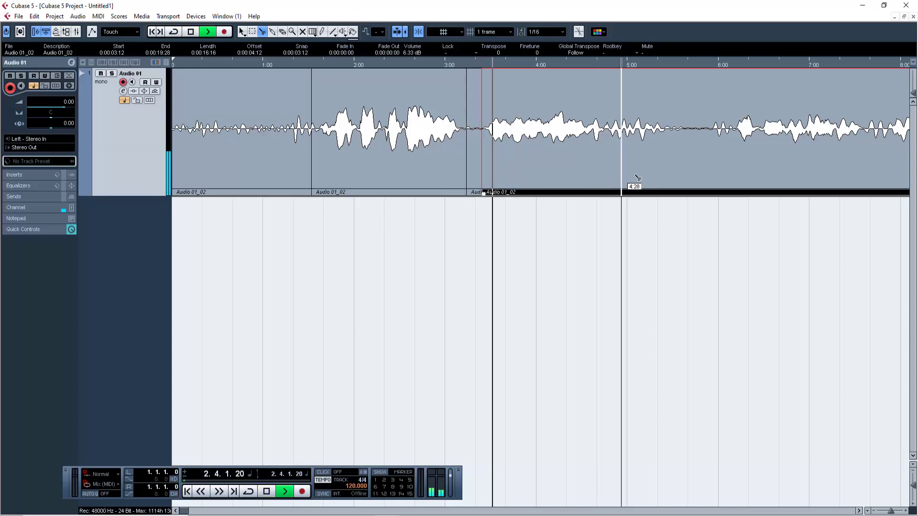
pyautogui.press('space')
pyautogui.click(687, 171)
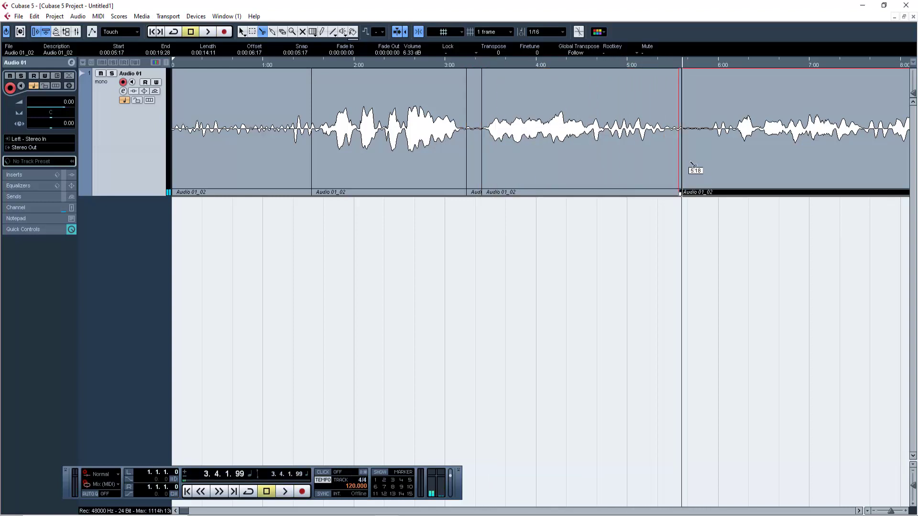
pyautogui.press('space')
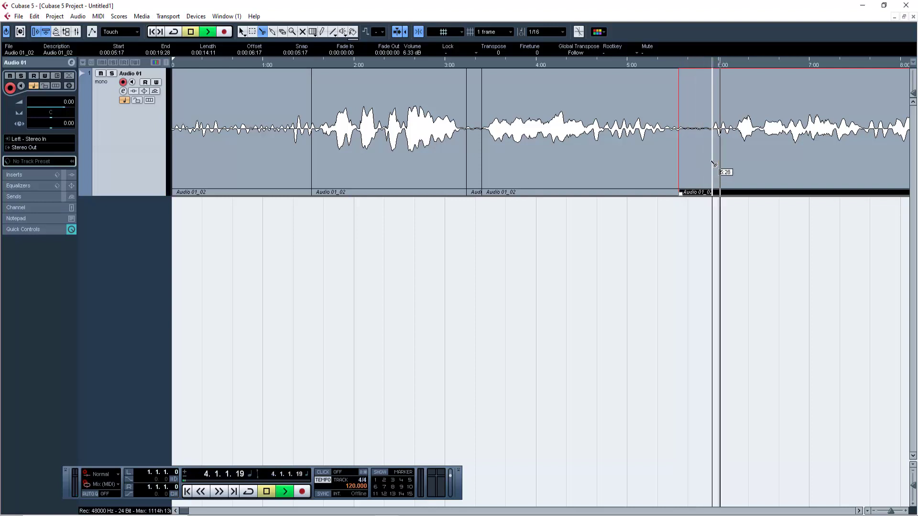
pyautogui.click(736, 154)
pyautogui.press('space')
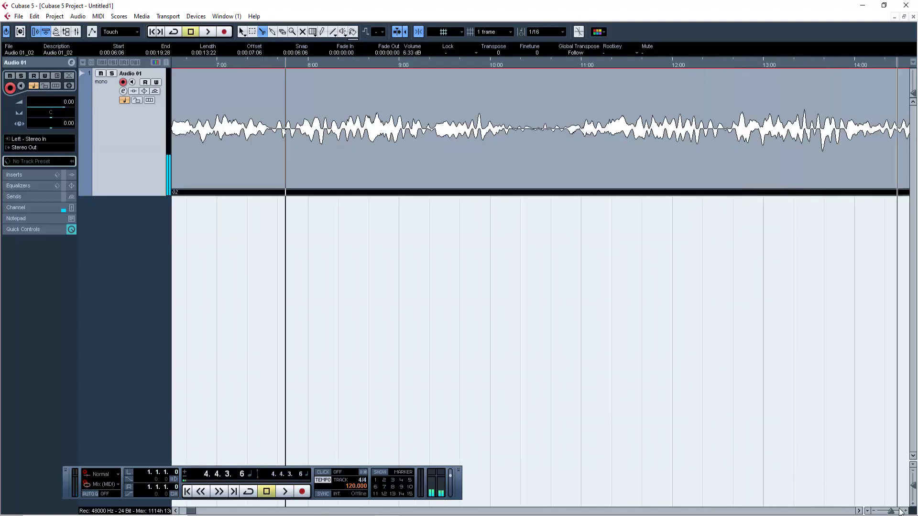
# Step: Play on to the third pause and split the clip at 10:10 and 10:25 to isolate it
pyautogui.press('space')
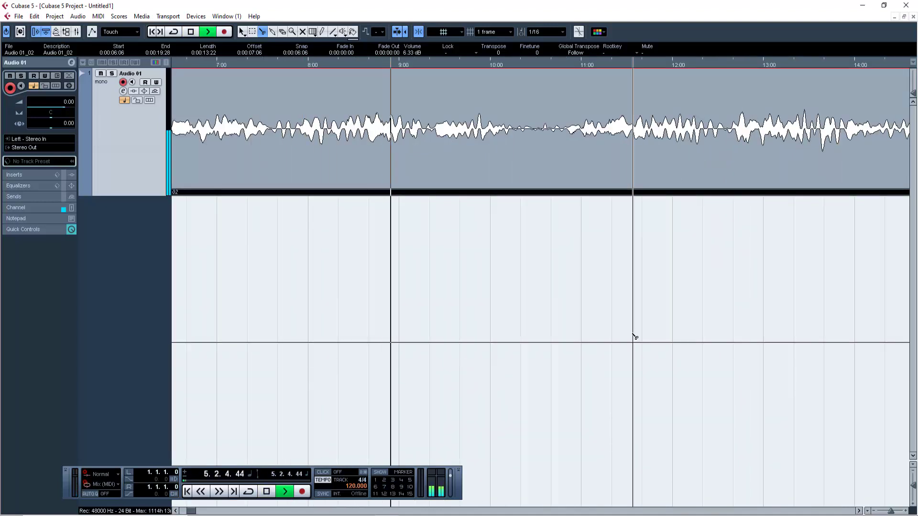
pyautogui.press('space')
pyautogui.click(523, 188)
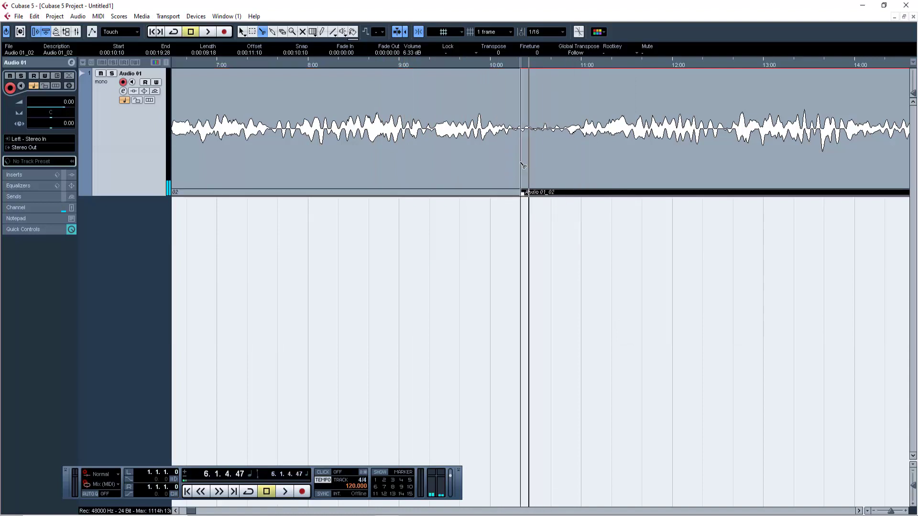
pyautogui.click(567, 172)
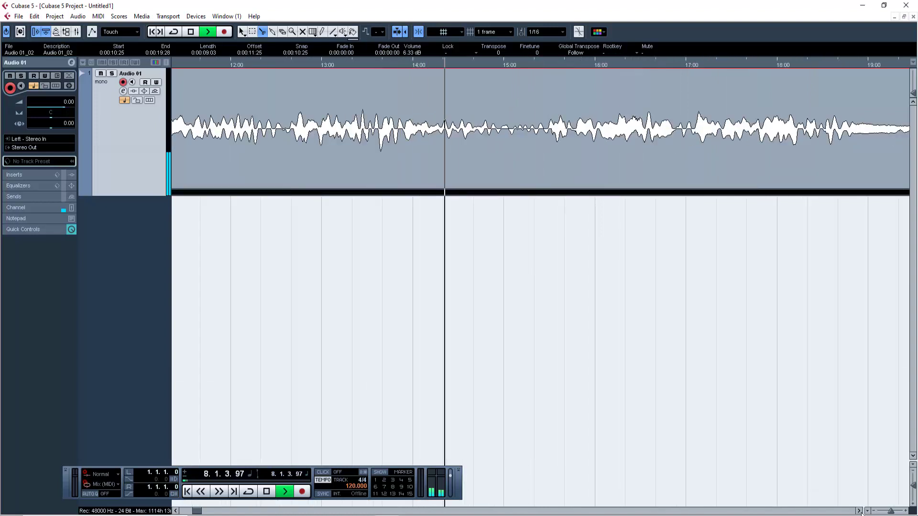
# Step: Split the clip at 15:01 and 15:14 around the fourth pause, and at 19:20 before the silent tail
pyautogui.click(512, 143)
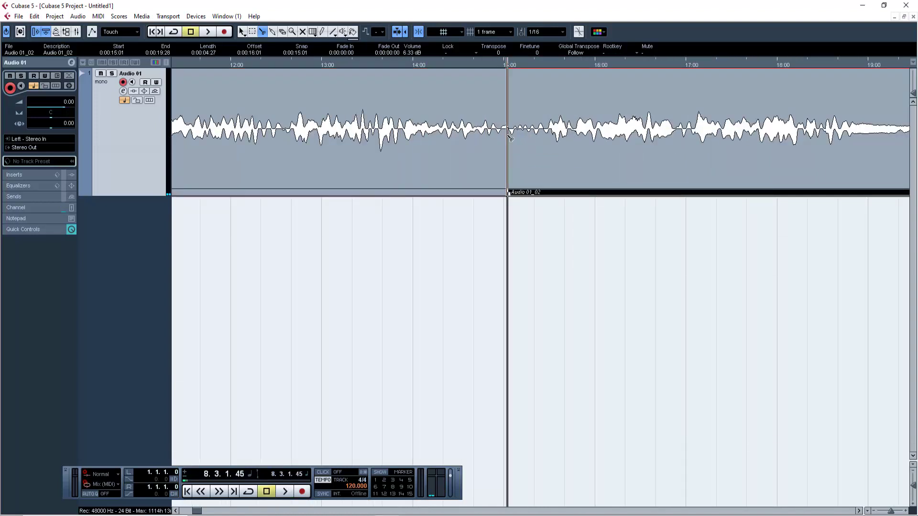
pyautogui.click(547, 153)
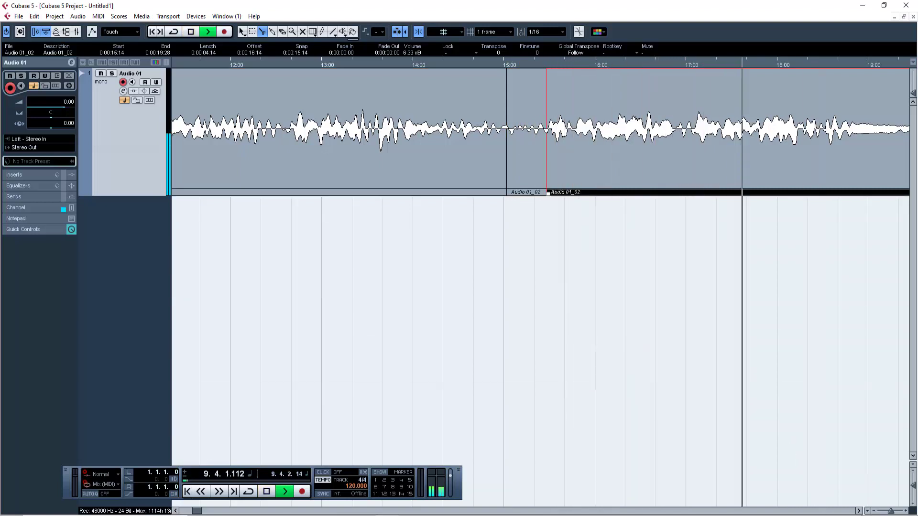
pyautogui.click(859, 511)
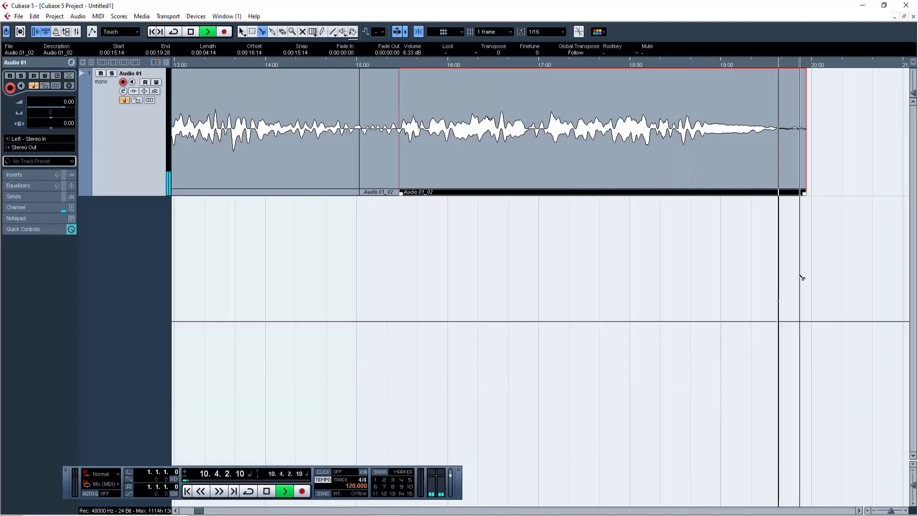
pyautogui.press('space')
pyautogui.click(785, 152)
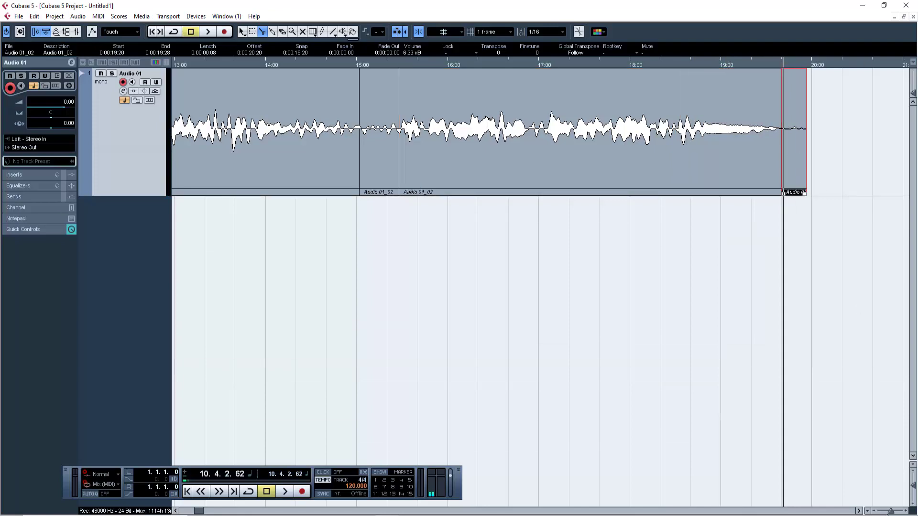
# Step: Delete the noisy segment before the first phrase, the pause at 3:07 and the pause at 5:17
pyautogui.moveTo(891, 510); pyautogui.dragTo(888, 511)
pyautogui.click(859, 510)
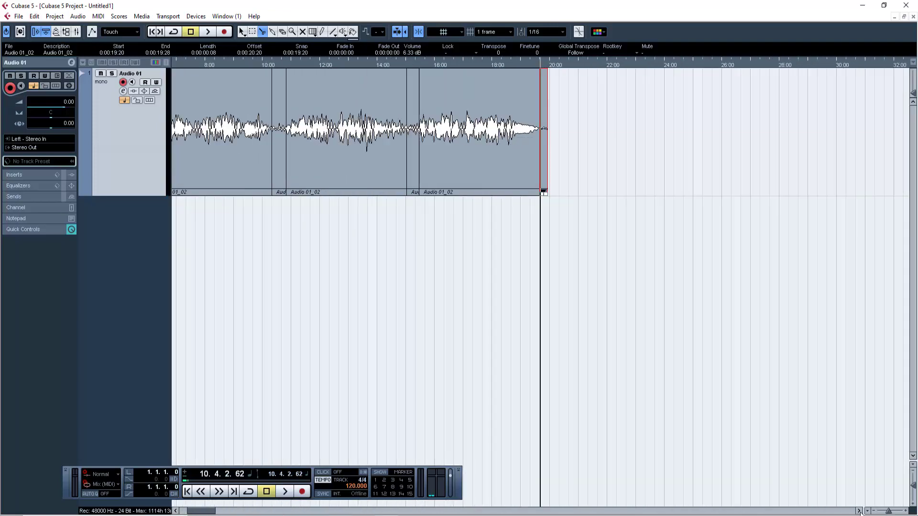
pyautogui.moveTo(199, 511); pyautogui.dragTo(191, 511)
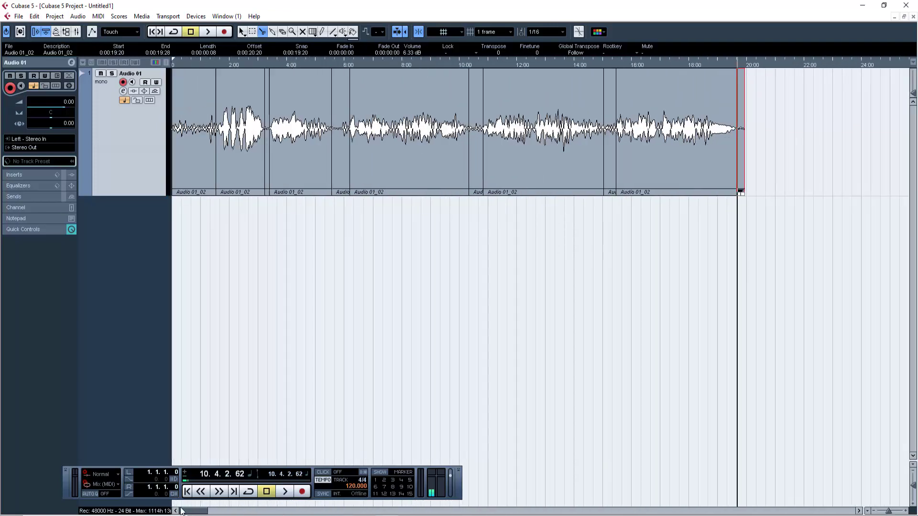
pyautogui.click(242, 31)
pyautogui.click(191, 128)
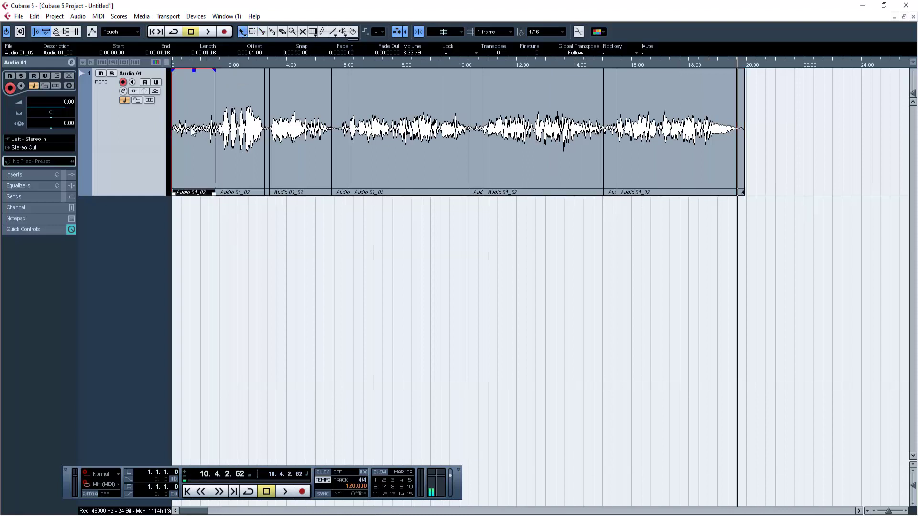
pyautogui.press('Delete')
pyautogui.click(282, 152)
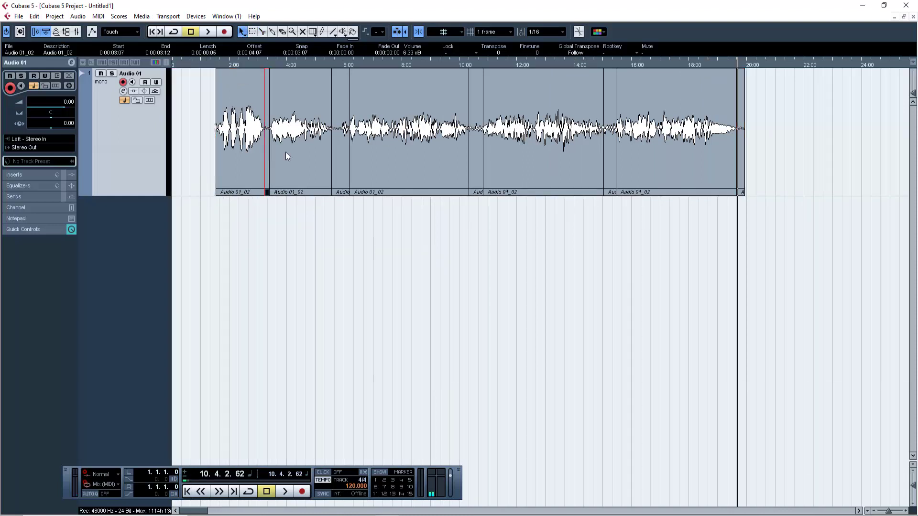
pyautogui.click(343, 160)
pyautogui.press('Delete')
# Step: Delete the third pause at 10:10, the fourth pause at 15:01 and the silent tail at 19:20
pyautogui.click(478, 162)
pyautogui.press('Delete')
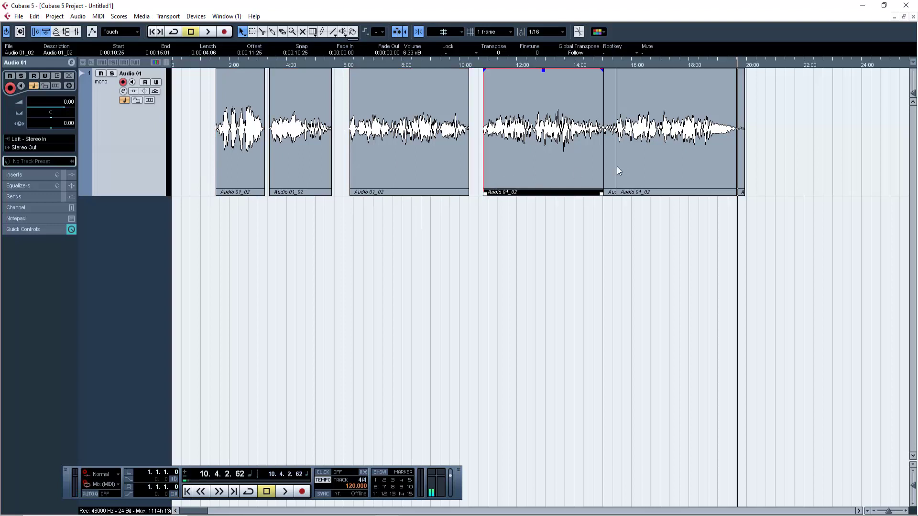
pyautogui.click(610, 165)
pyautogui.press('Delete')
pyautogui.click(740, 157)
pyautogui.press('Delete')
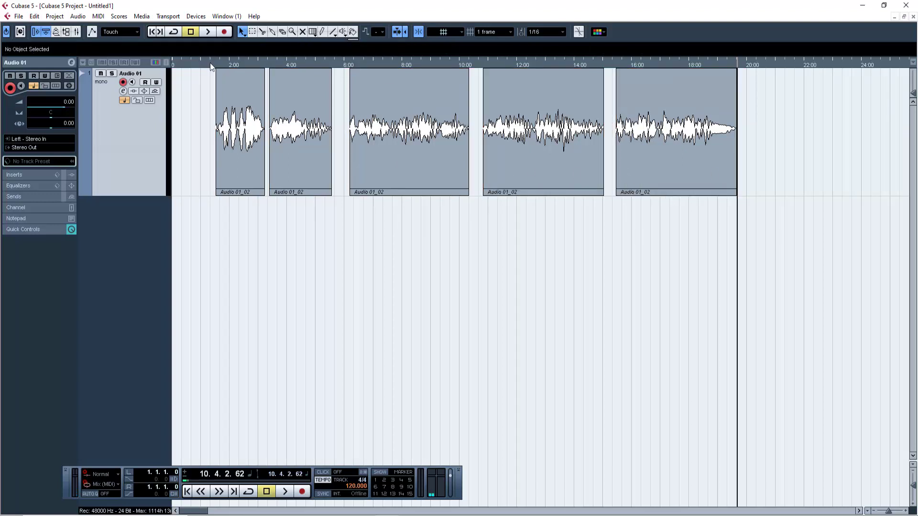
# Step: Play the trimmed clips from just before the first phrase to hear the remaining noise, and return the playhead to its start
pyautogui.press('space')
pyautogui.press('space')
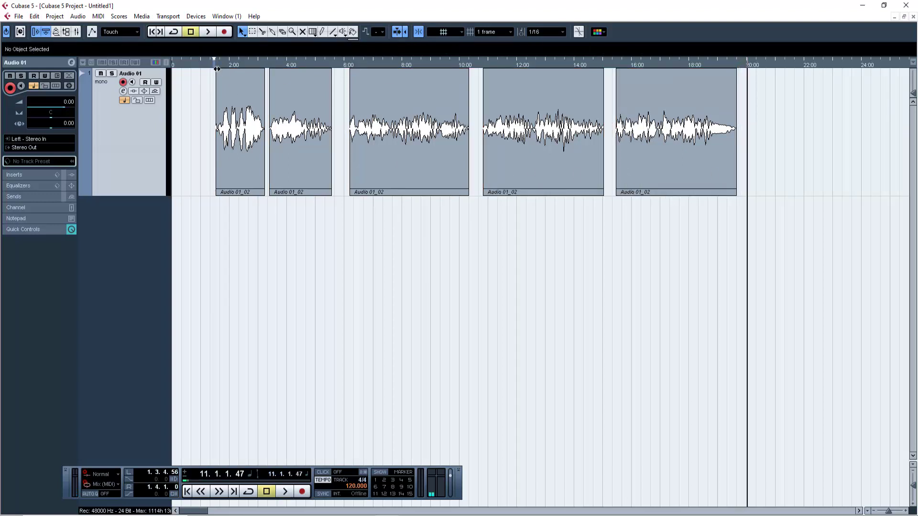
pyautogui.click(215, 66)
pyautogui.press('space')
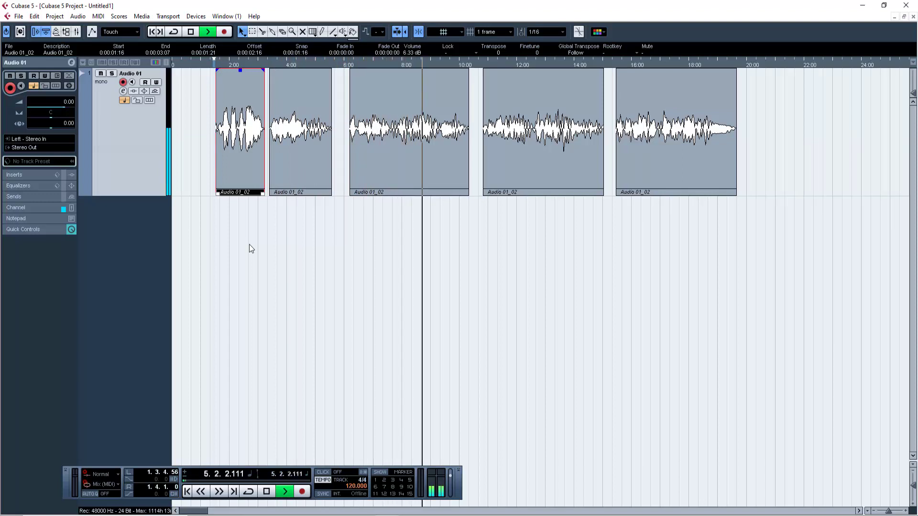
pyautogui.press('space')
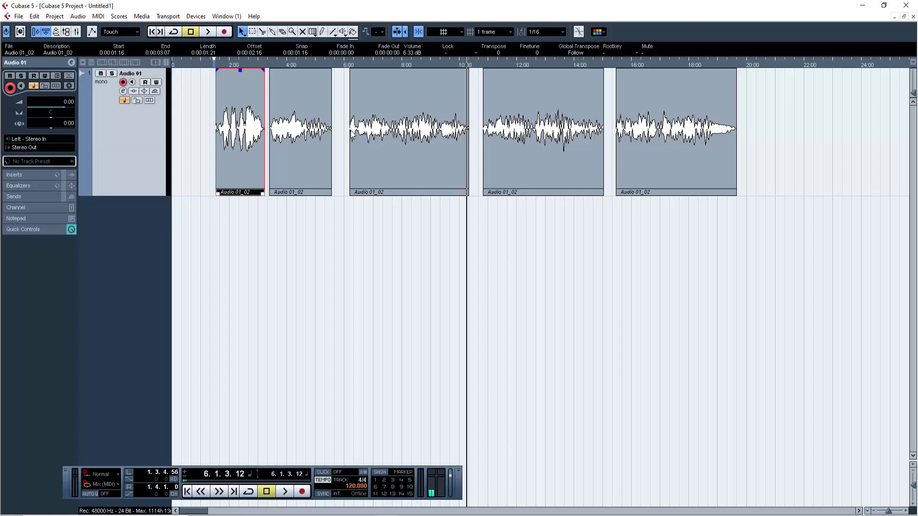
pyautogui.click(217, 62)
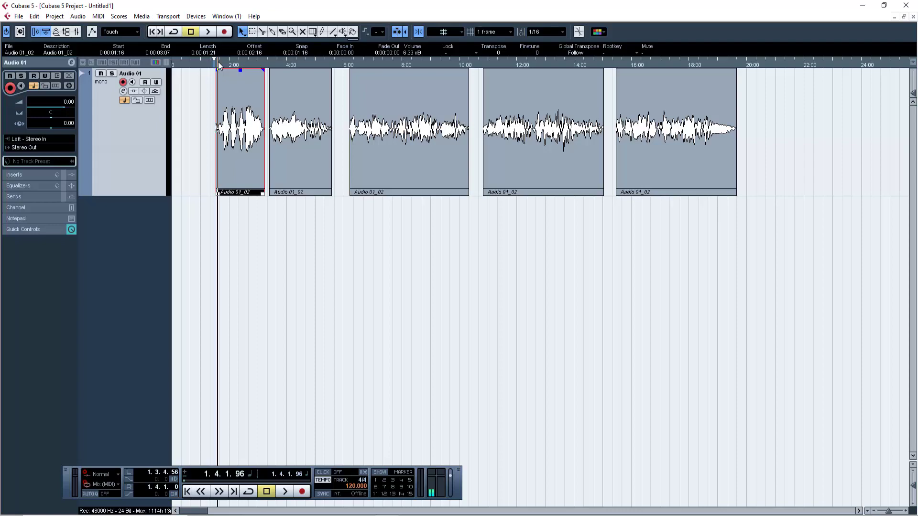
# Step: Insert the DeNoiser restoration effect in the third insert slot of the Audio 01 channel
pyautogui.click(124, 99)
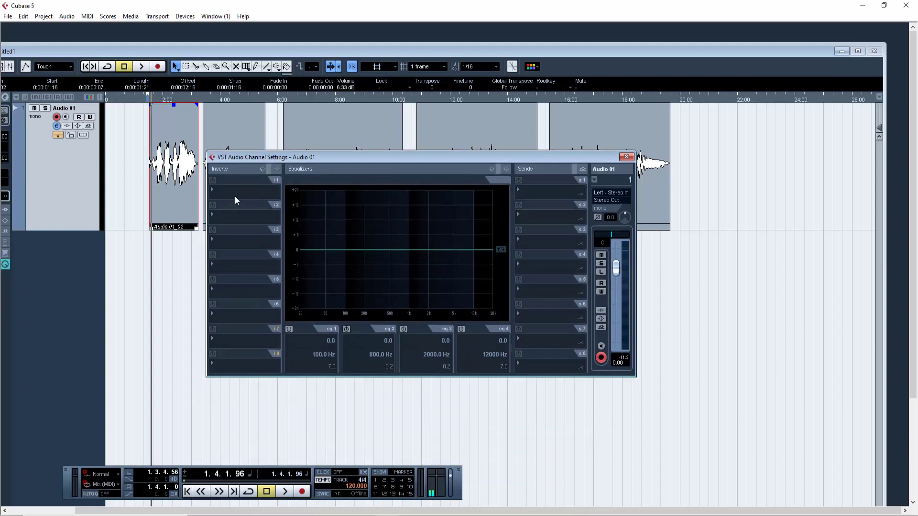
pyautogui.rightClick(234, 196)
pyautogui.moveTo(291, 156); pyautogui.dragTo(329, 157)
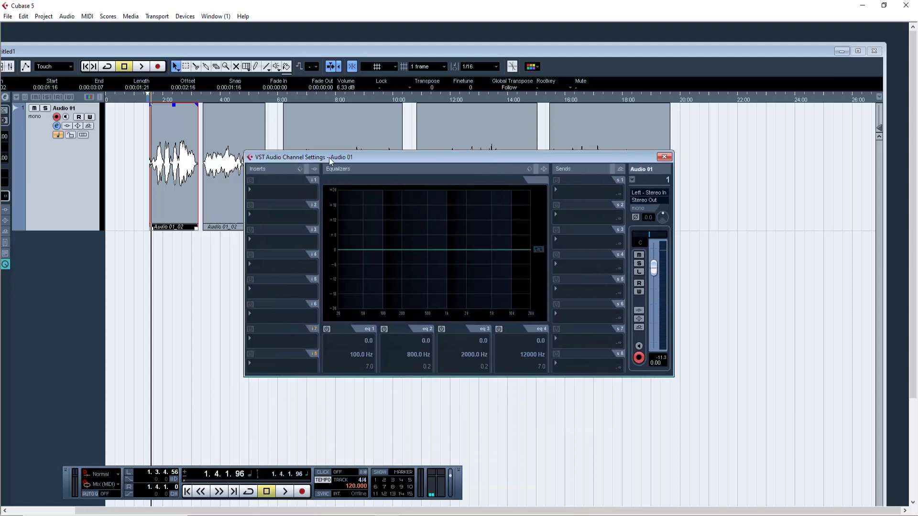
pyautogui.click(291, 243)
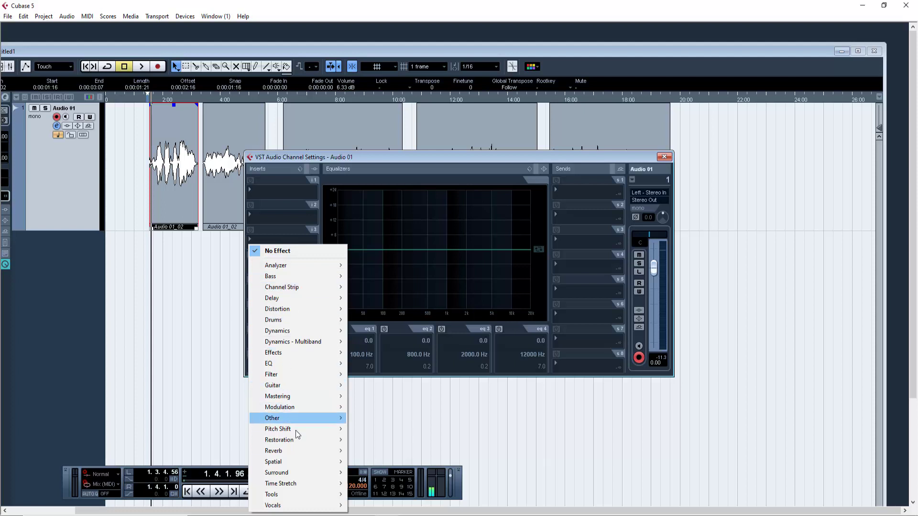
pyautogui.moveTo(301, 441)
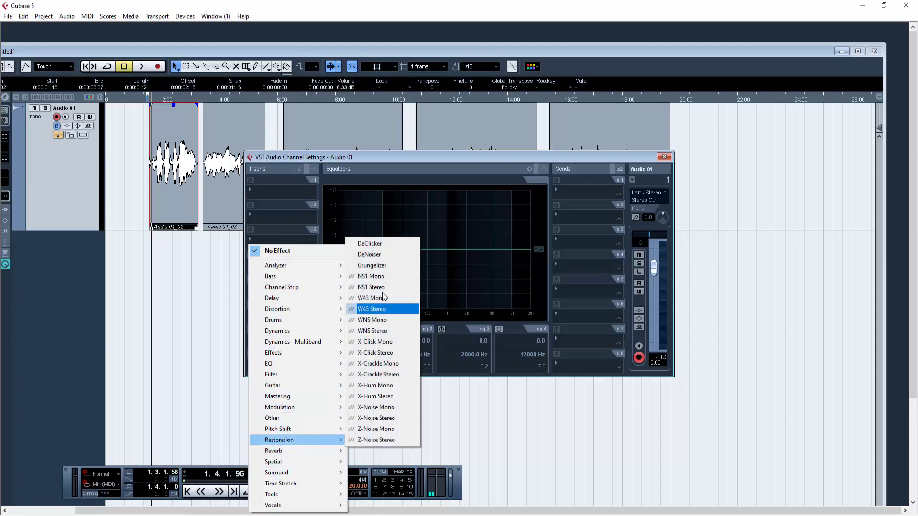
pyautogui.click(382, 258)
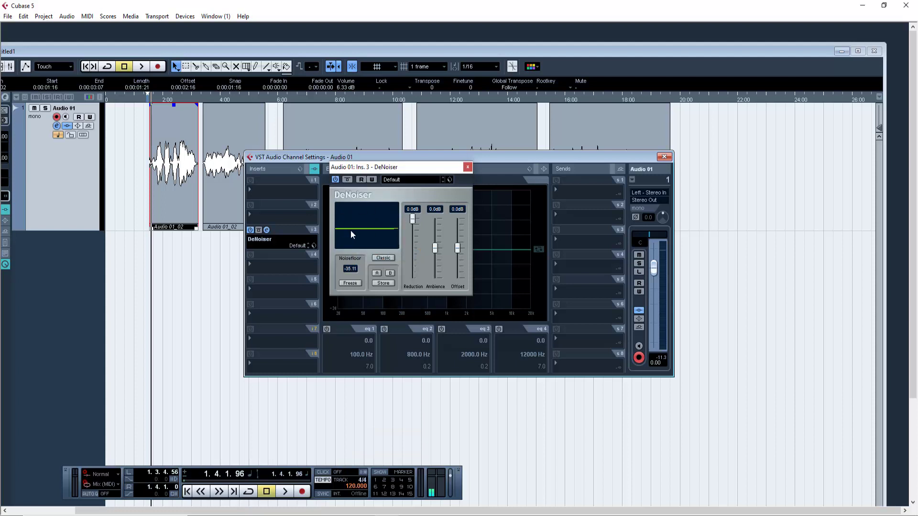
# Step: Try the DeNoiser's Low preset and settle on the High preset
pyautogui.click(423, 181)
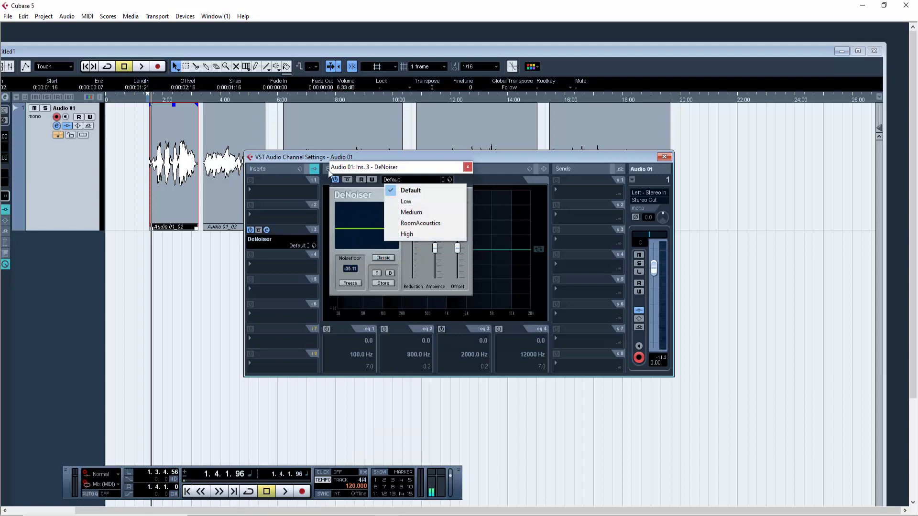
pyautogui.click(414, 206)
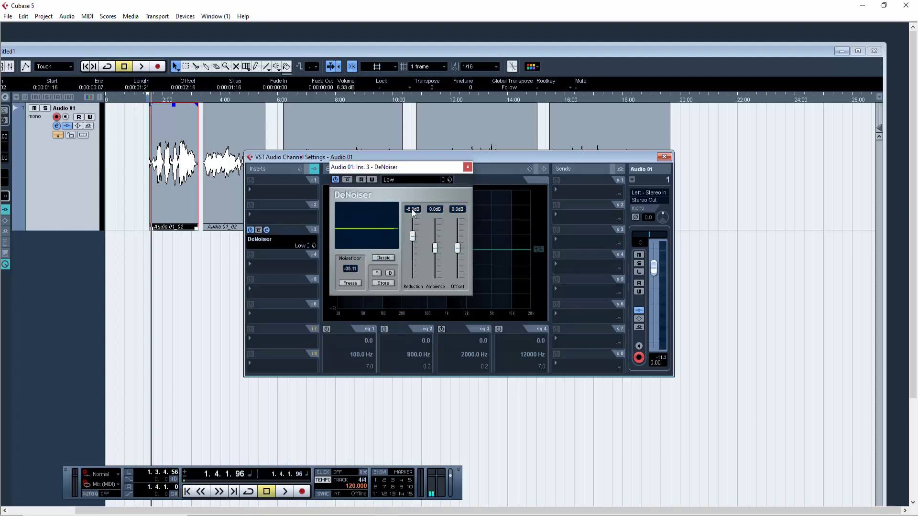
pyautogui.click(412, 182)
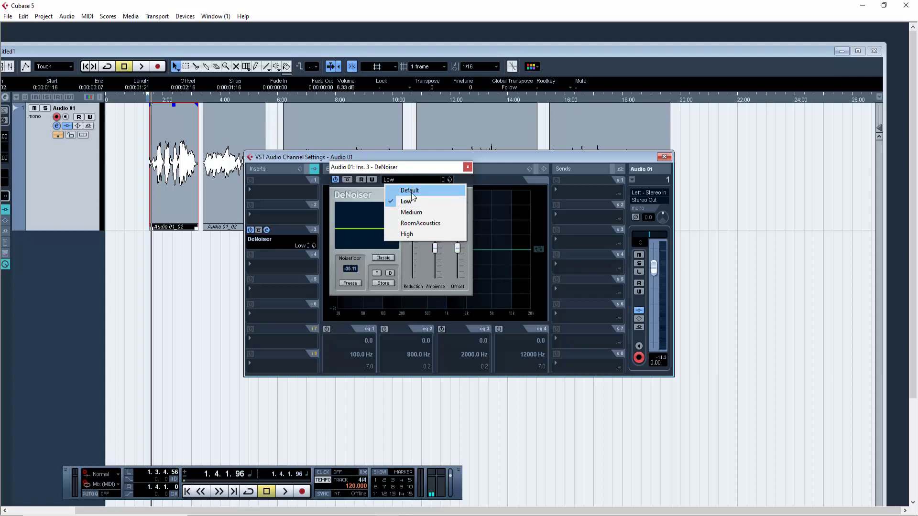
pyautogui.click(412, 235)
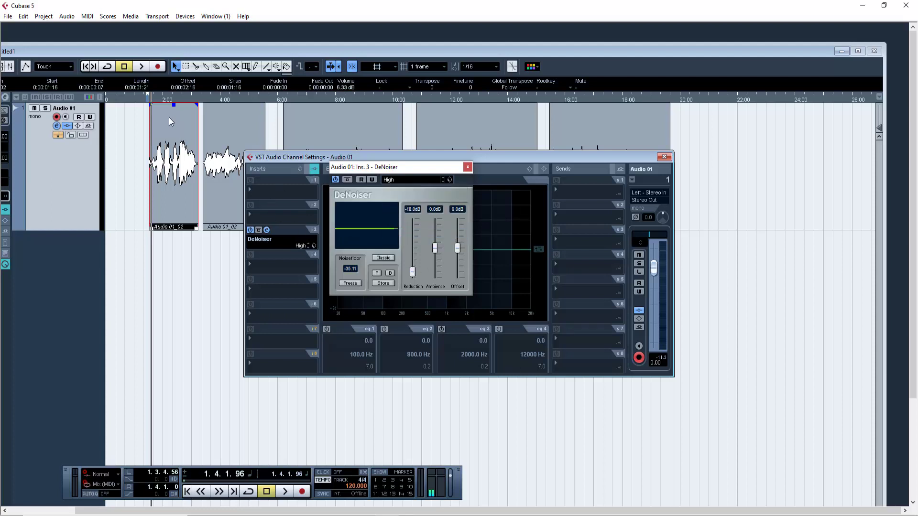
# Step: Play the first phrase with the DeNoiser switched off and on, and the third phrase with it on
pyautogui.click(335, 180)
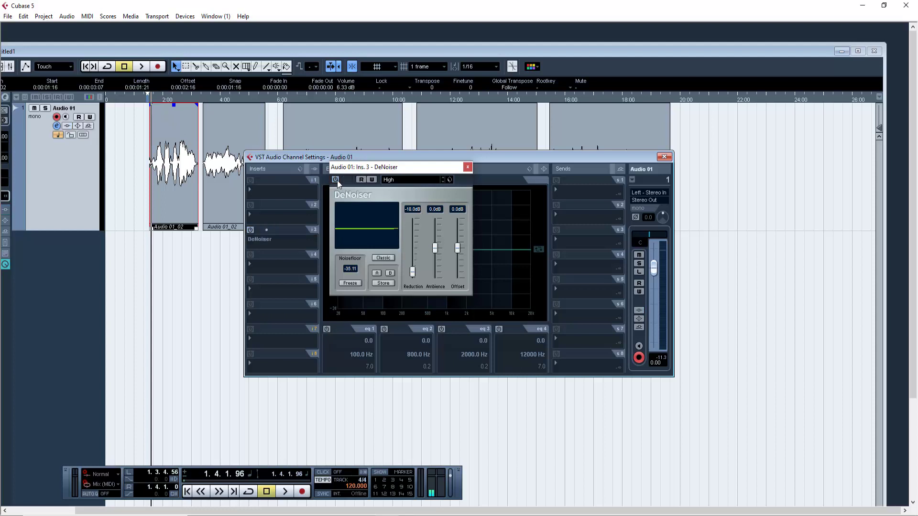
pyautogui.press('space')
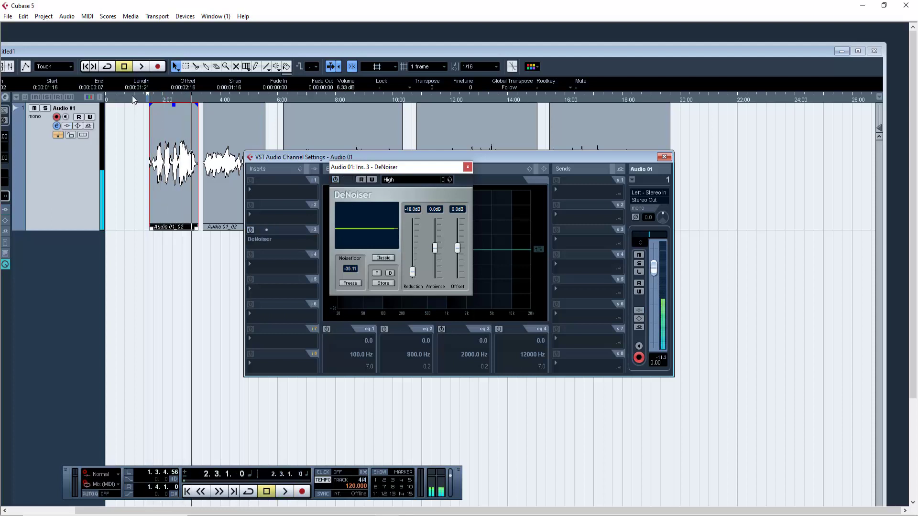
pyautogui.press('space')
pyautogui.click(336, 179)
pyautogui.press('space')
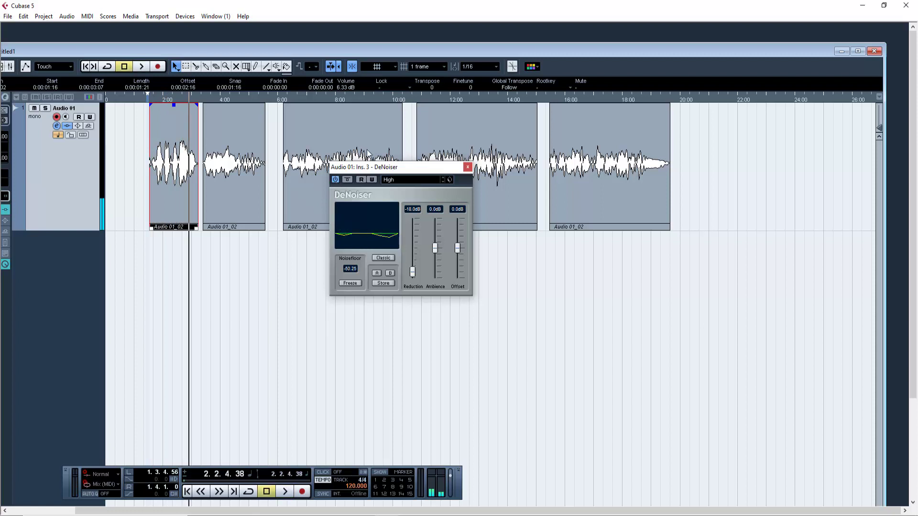
pyautogui.click(295, 98)
pyautogui.press('space')
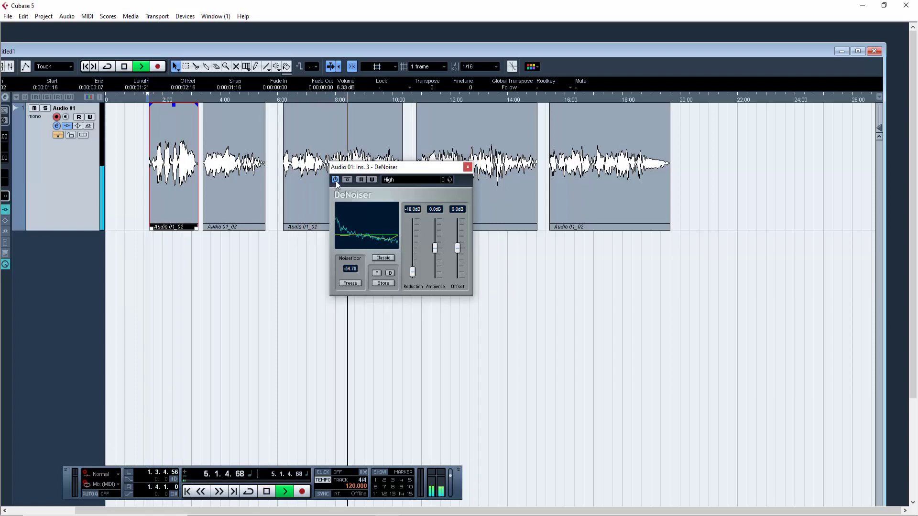
pyautogui.press('space')
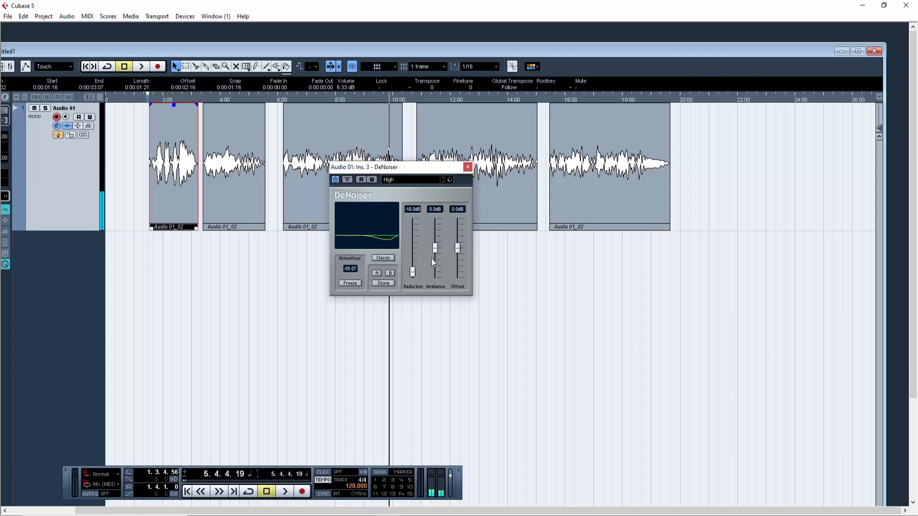
# Step: Try the DeNoiser at -12.5 dB reduction, -4.0 dB ambience and 5.5 dB offset, playing the third phrase
pyautogui.moveTo(412, 272); pyautogui.dragTo(435, 265)
pyautogui.moveTo(457, 247); pyautogui.dragTo(457, 231)
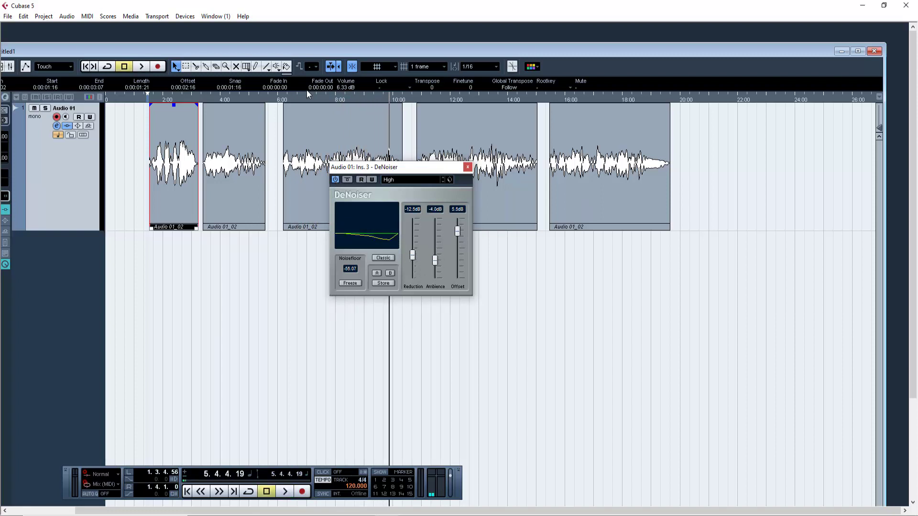
pyautogui.click(296, 99)
pyautogui.click(291, 99)
pyautogui.press('space')
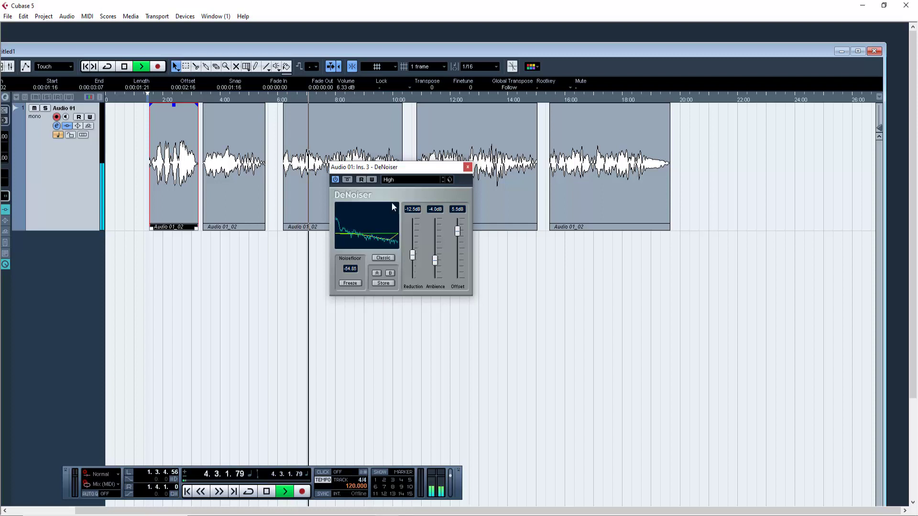
# Step: Set the DeNoiser's reduction to -19.0 dB, ambience to -7.5 dB and offset to -2.5 dB during playback
pyautogui.moveTo(433, 262); pyautogui.dragTo(435, 270)
pyautogui.moveTo(457, 233); pyautogui.dragTo(457, 255)
pyautogui.moveTo(413, 255); pyautogui.dragTo(412, 274)
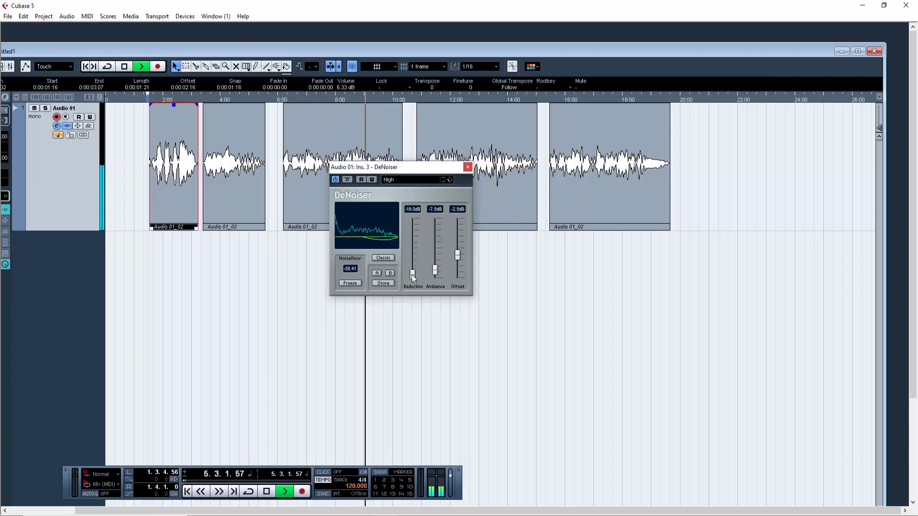
pyautogui.press('space')
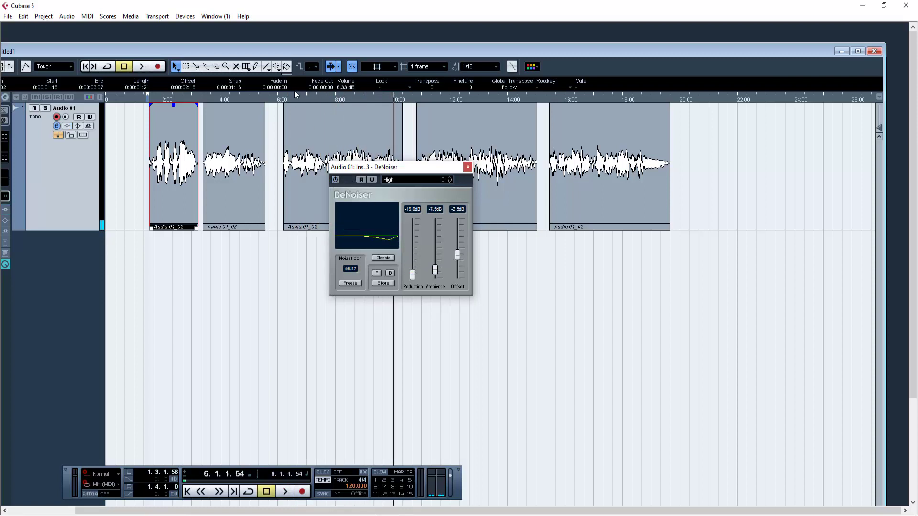
# Step: Replay the third phrase with the DeNoiser bypassed, switching it on partway through to compare the sound
pyautogui.click(294, 99)
pyautogui.press('space')
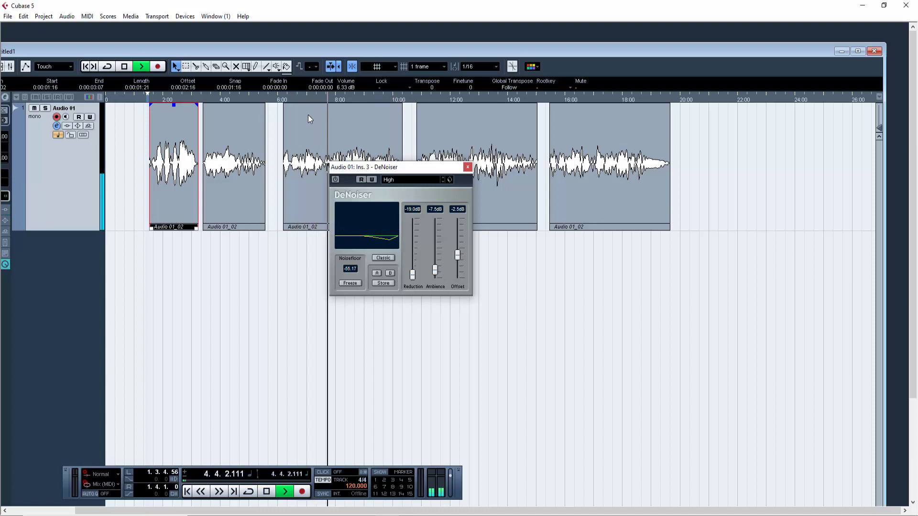
pyautogui.click(337, 180)
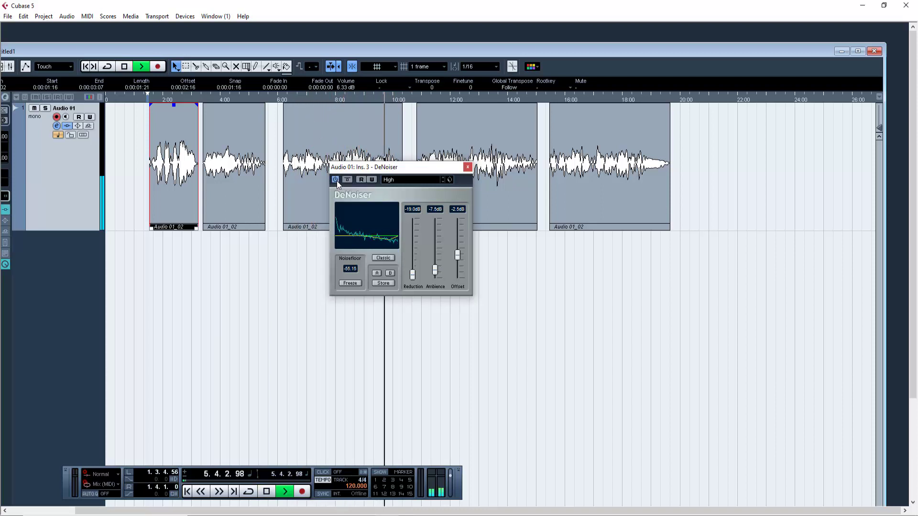
pyautogui.press('space')
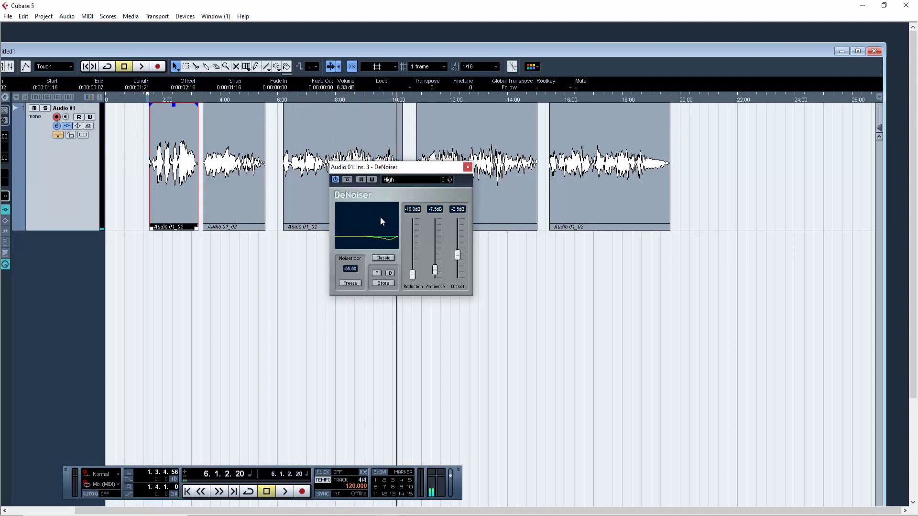
# Step: Move the DeNoiser window off the third clip and replay that phrase with the effect on
pyautogui.moveTo(386, 168); pyautogui.dragTo(501, 224)
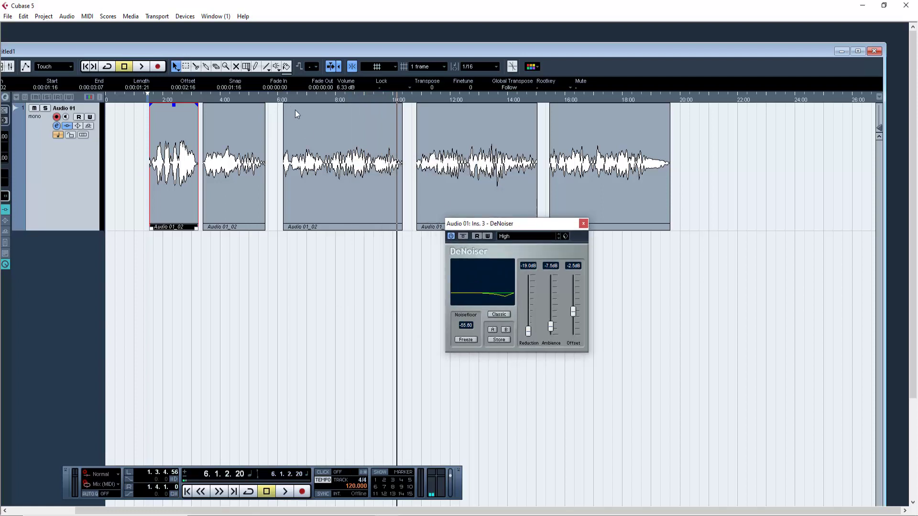
pyautogui.click(286, 98)
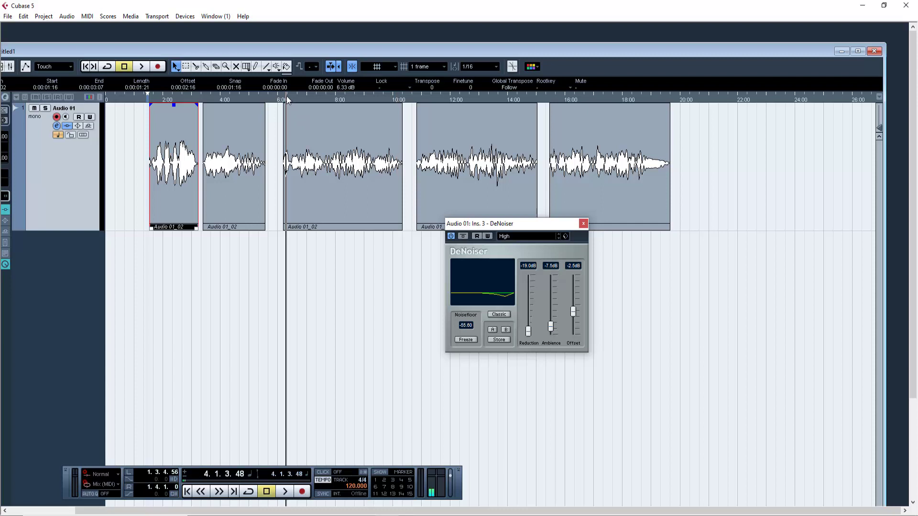
pyautogui.press('space')
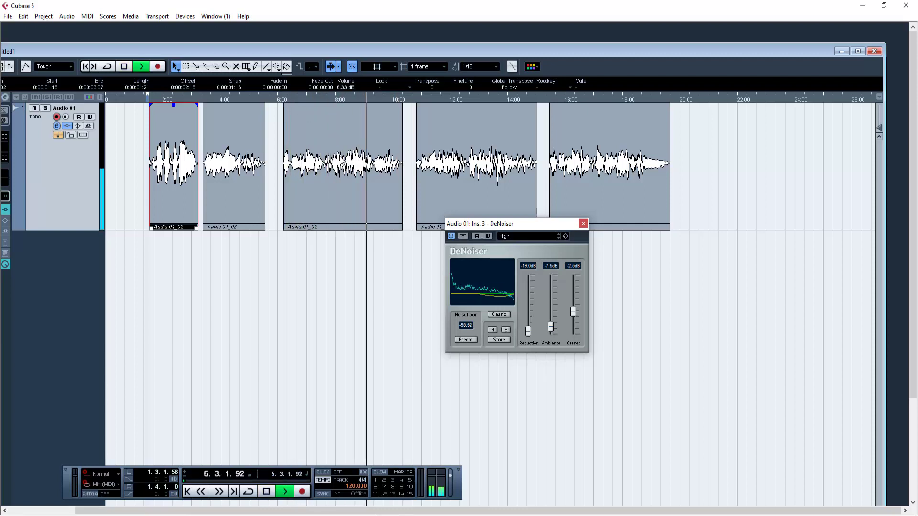
pyautogui.press('space')
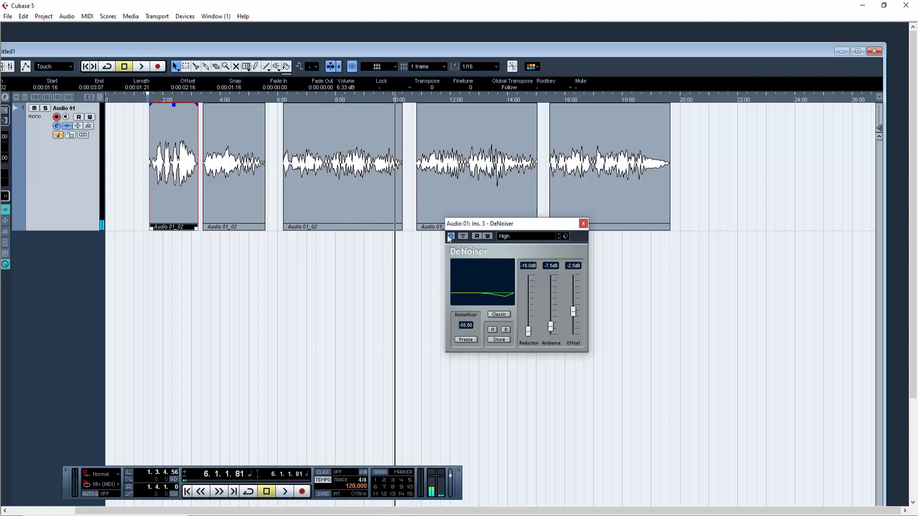
# Step: Bypass the DeNoiser and insert the Z-Noise Mono restoration effect in the first insert slot of the Audio 01 track
pyautogui.click(450, 237)
pyautogui.click(56, 126)
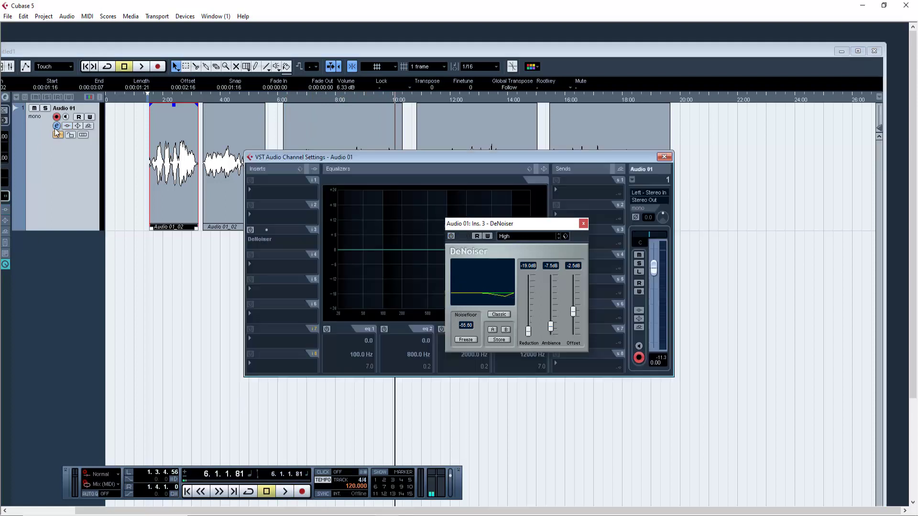
pyautogui.click(278, 218)
pyautogui.moveTo(311, 433)
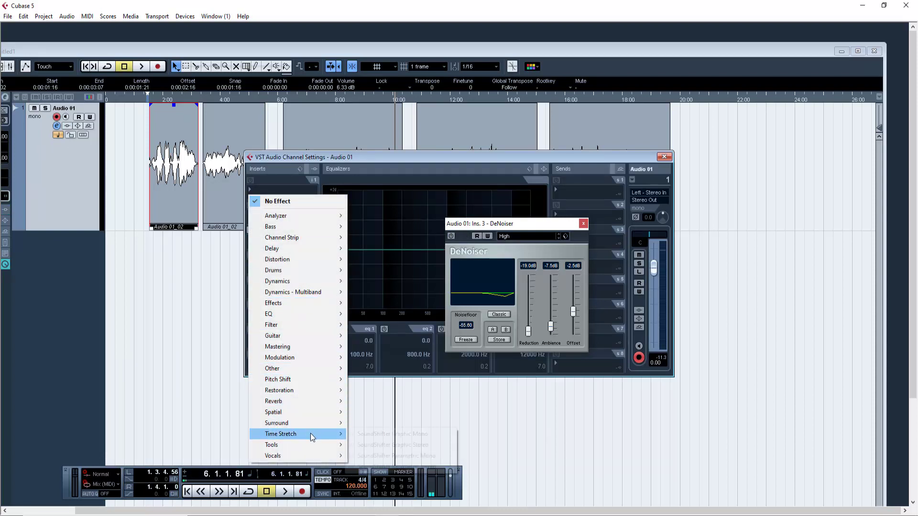
pyautogui.moveTo(310, 389)
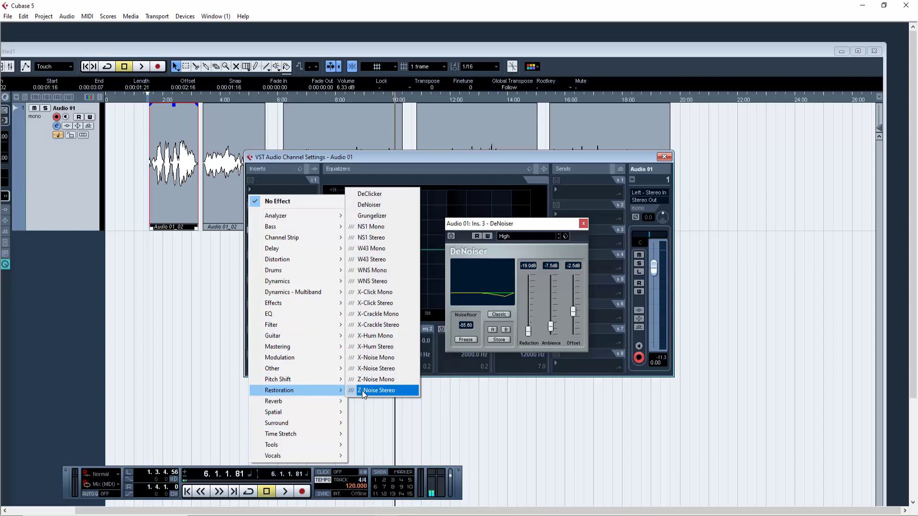
pyautogui.click(375, 381)
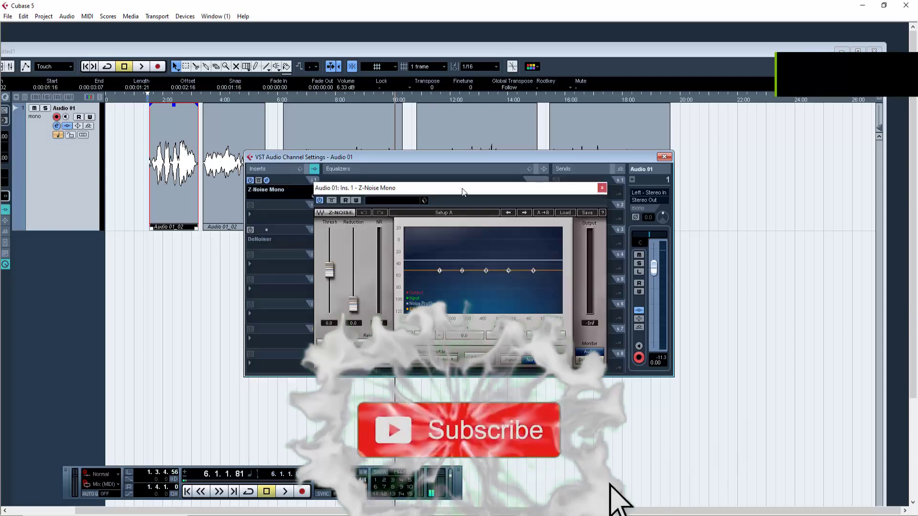
# Step: Close the DeNoiser window and move the channel settings and Z-Noise windows clear of the audio clips
pyautogui.click(583, 224)
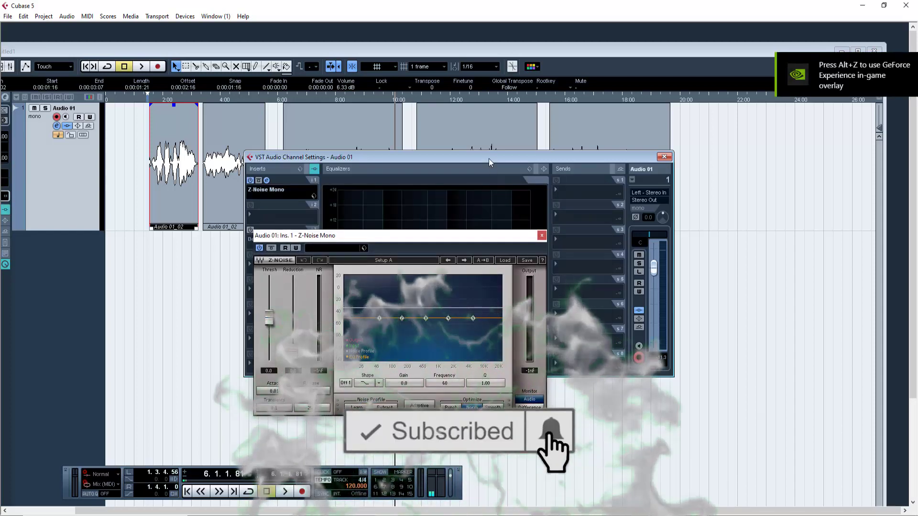
pyautogui.moveTo(489, 158); pyautogui.dragTo(766, 290)
pyautogui.moveTo(440, 242); pyautogui.dragTo(391, 278)
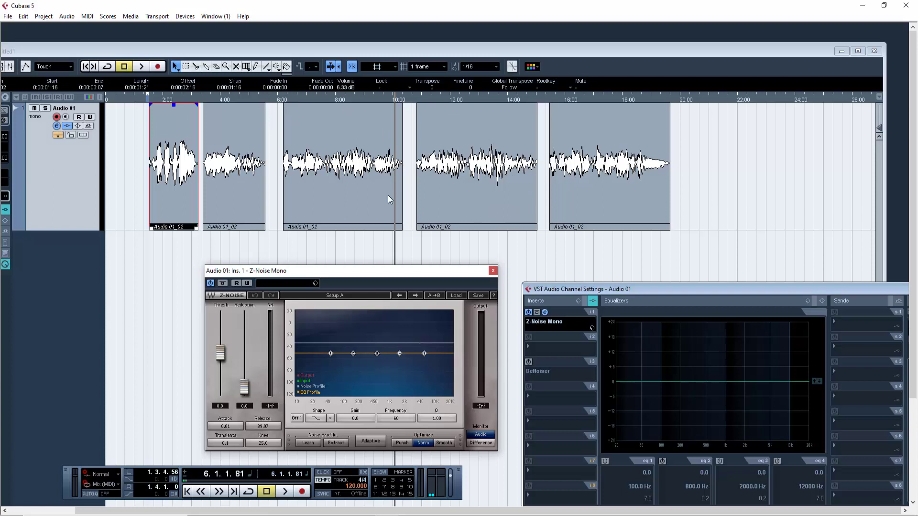
# Step: Try learning a Z-Noise noise profile by playing from the silence ahead of the first phrase, ending the learning as that phrase begins
pyautogui.click(119, 97)
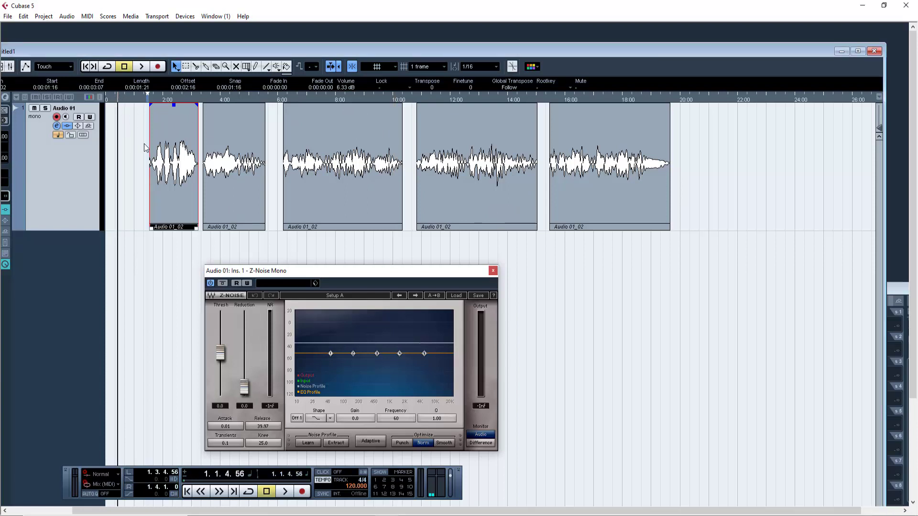
pyautogui.press('space')
pyautogui.click(116, 98)
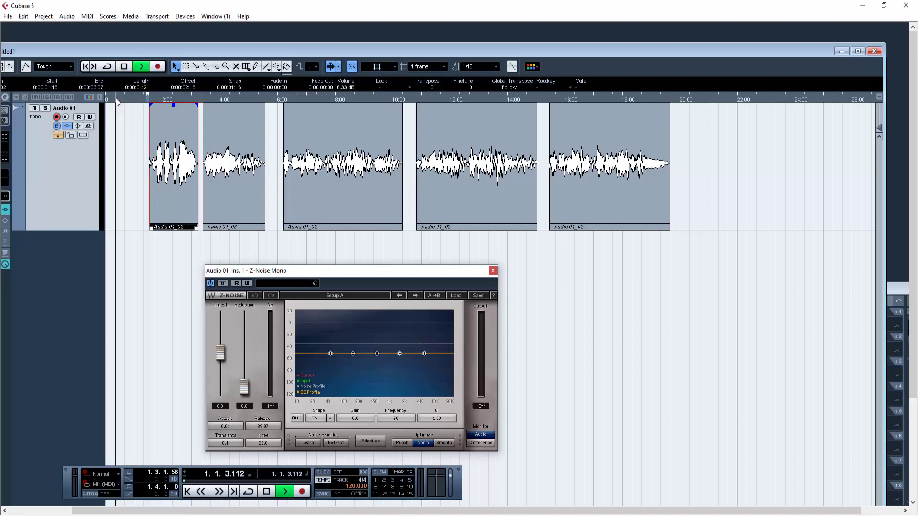
pyautogui.press('space')
pyautogui.click(139, 71)
pyautogui.click(114, 95)
pyautogui.press('space')
pyautogui.click(314, 444)
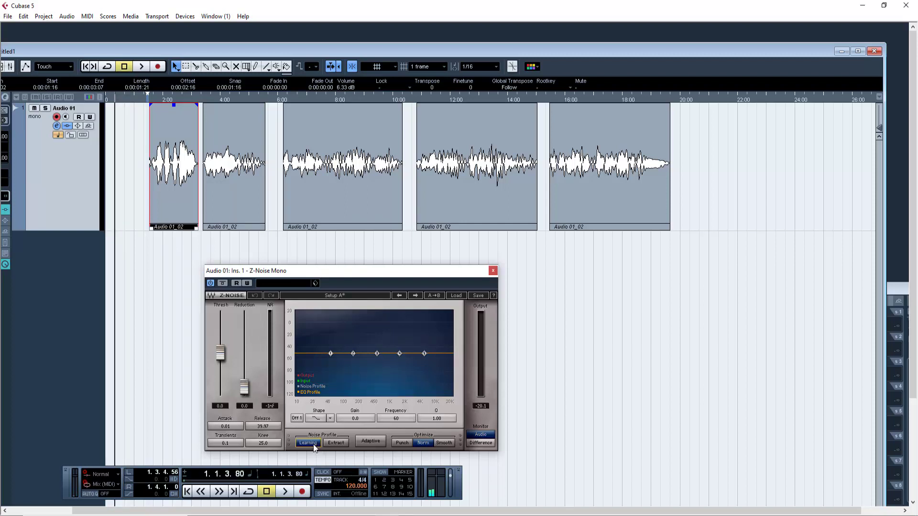
pyautogui.click(142, 70)
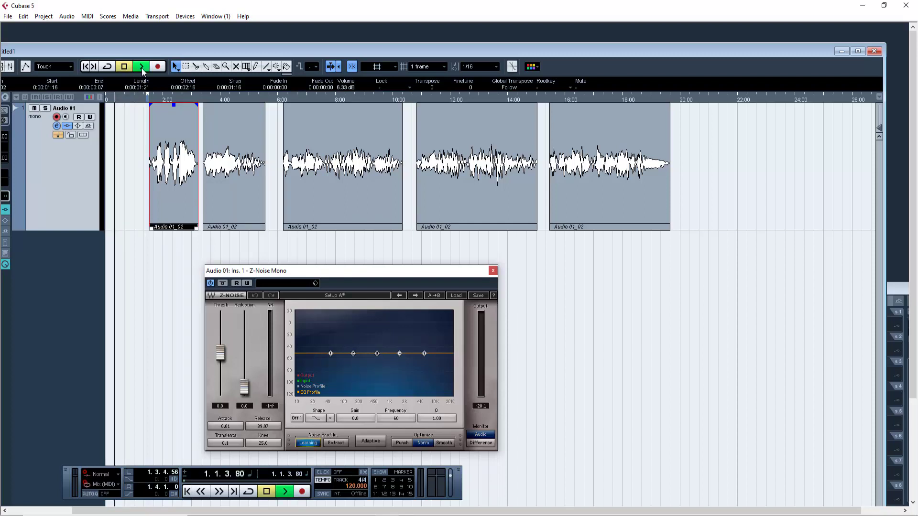
pyautogui.click(302, 443)
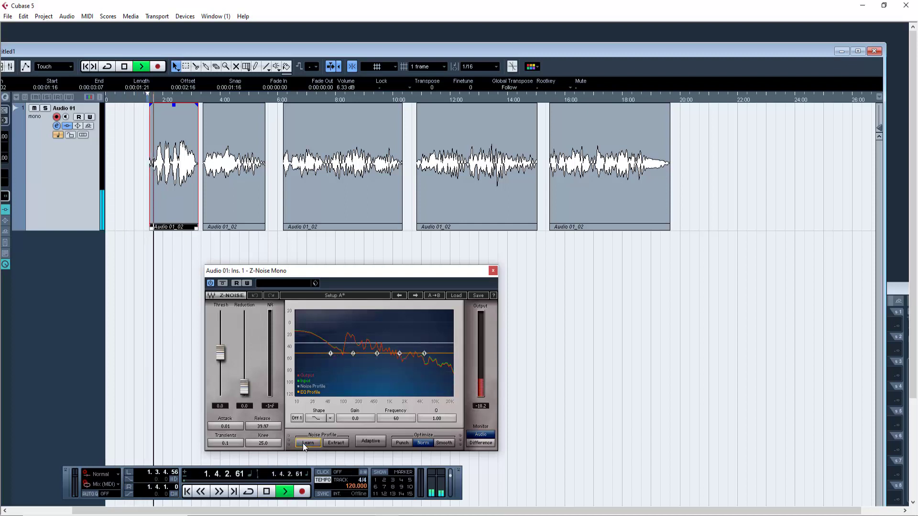
pyautogui.press('space')
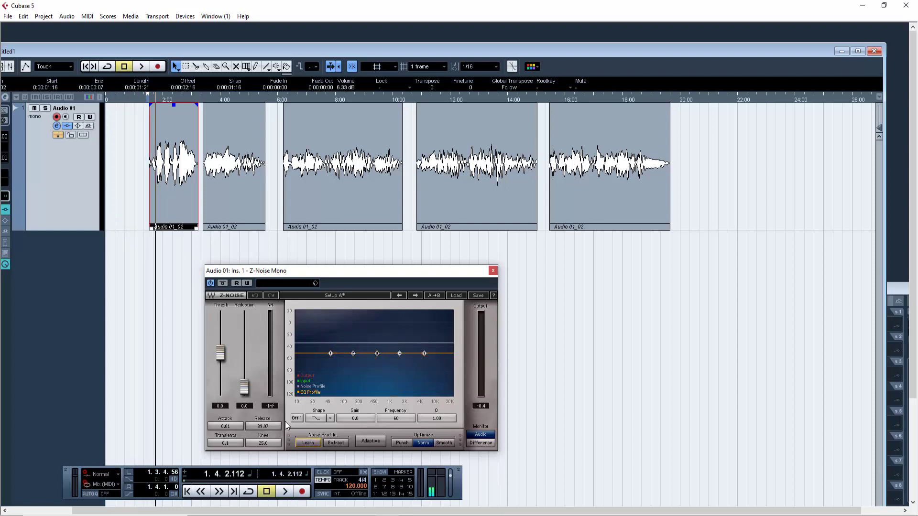
# Step: Extract a Z-Noise noise profile from the speech by playing the start of the third phrase
pyautogui.click(337, 444)
pyautogui.click(290, 99)
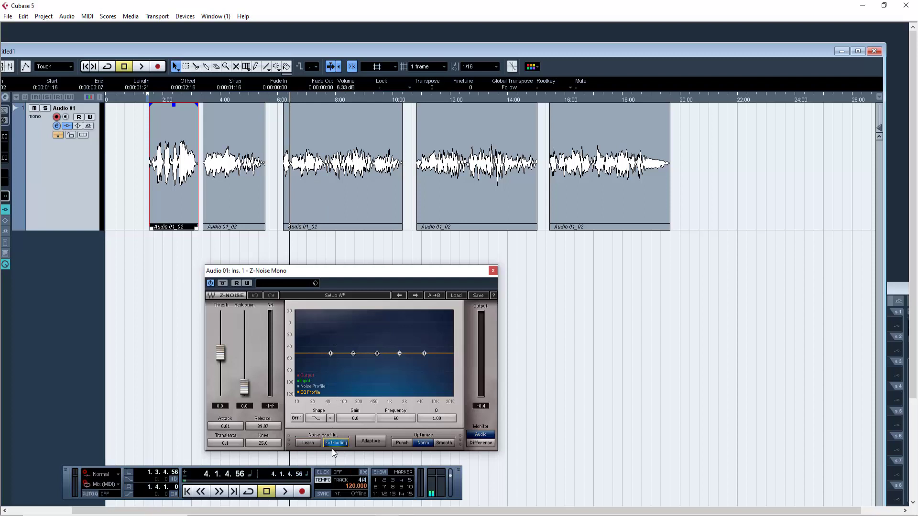
pyautogui.press('space')
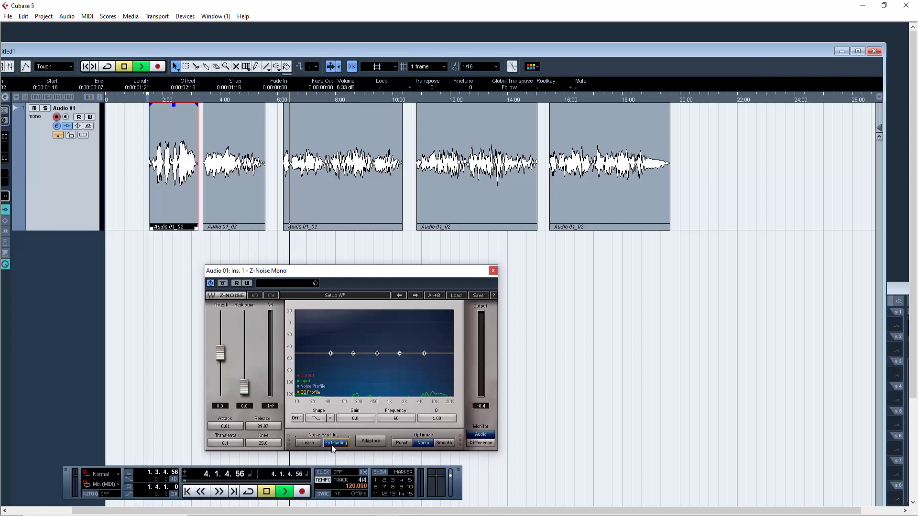
pyautogui.click(331, 445)
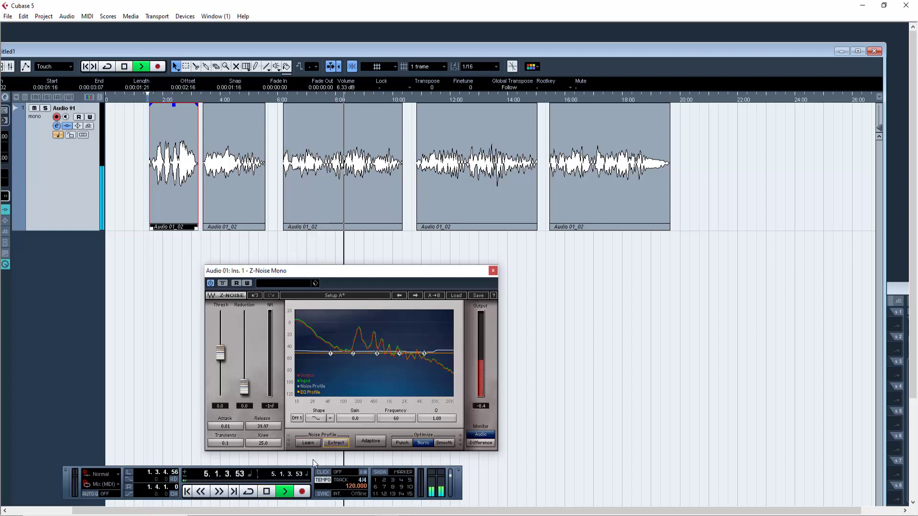
pyautogui.press('space')
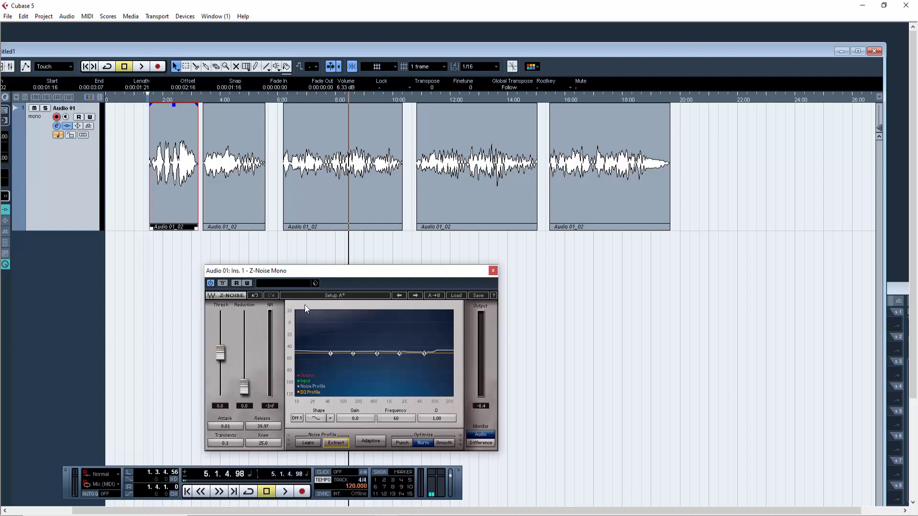
# Step: Set the left and right locators around the third phrase and turn on cycle playback
pyautogui.click(290, 100)
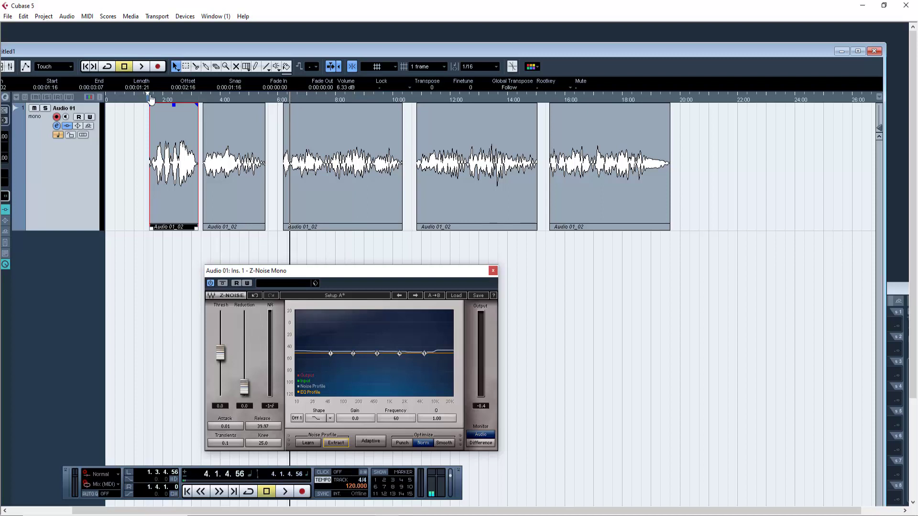
pyautogui.moveTo(149, 98); pyautogui.dragTo(397, 100)
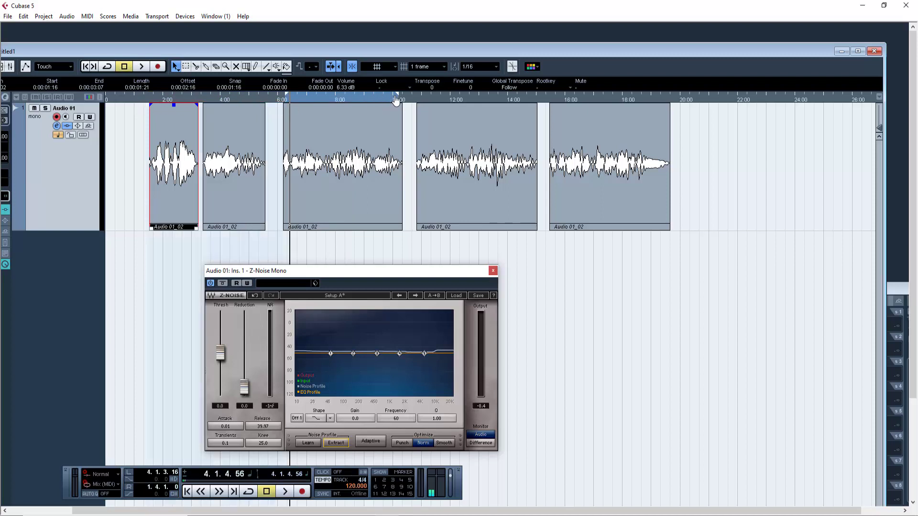
pyautogui.click(108, 66)
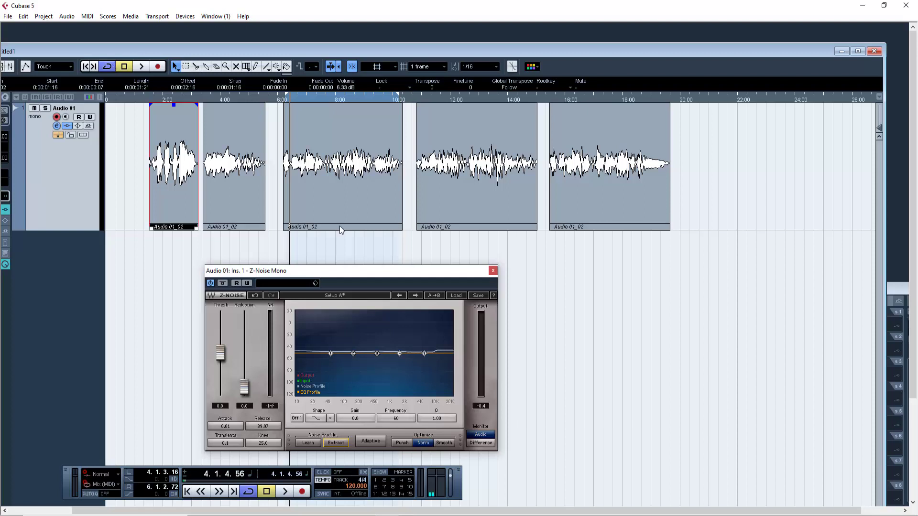
# Step: Try Z-Noise at a threshold of -10.7 and a reduction of 31.5 while the third phrase loops
pyautogui.press('space')
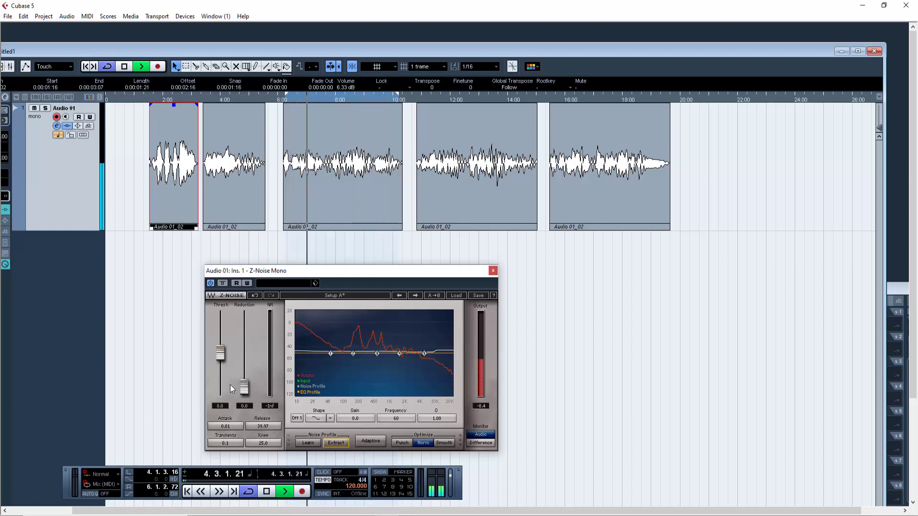
pyautogui.moveTo(244, 392); pyautogui.dragTo(219, 366)
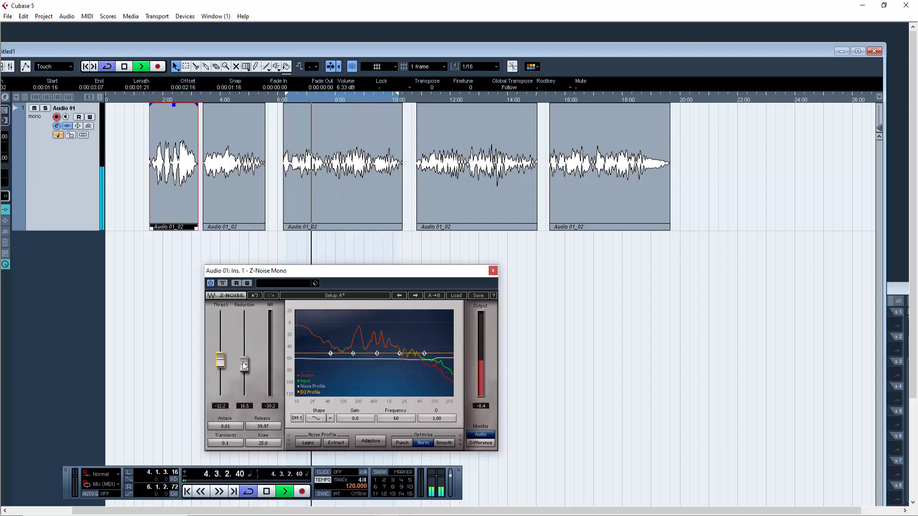
pyautogui.moveTo(243, 362); pyautogui.dragTo(221, 359)
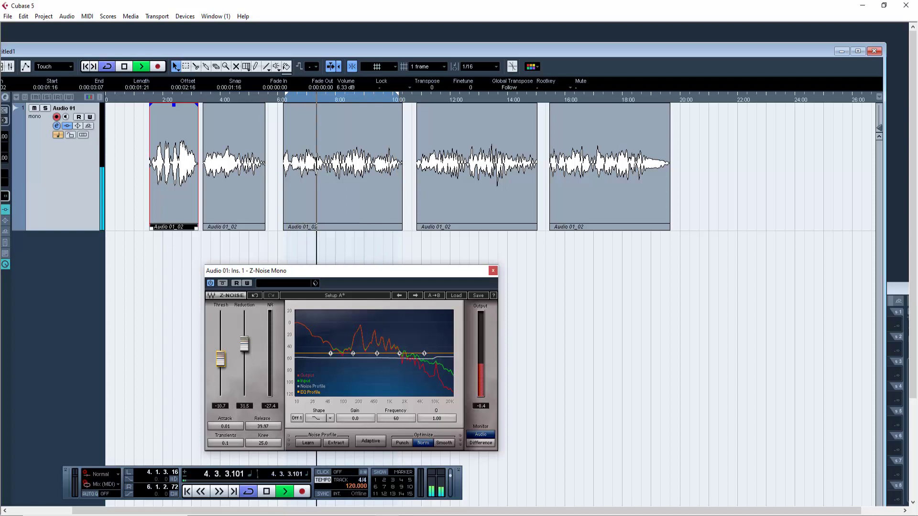
pyautogui.press('space')
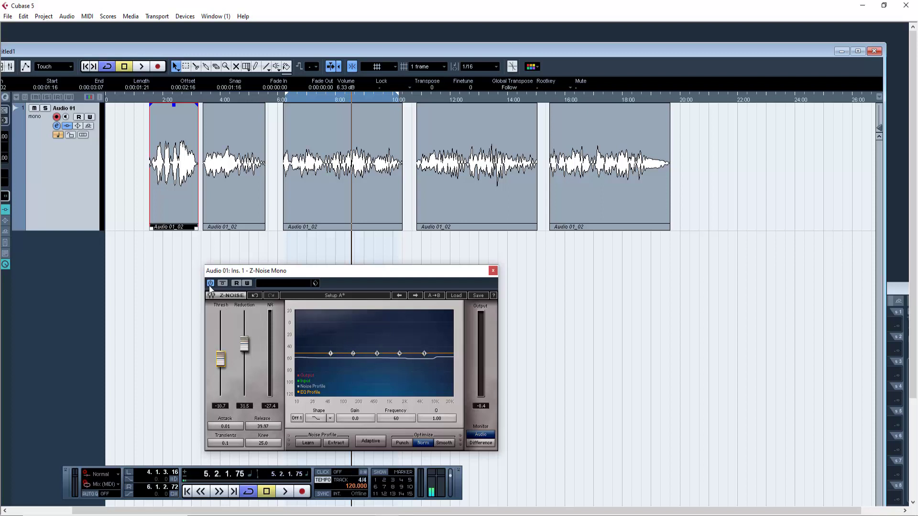
# Step: Play the looped third phrase, switching Z-Noise off and on repeatedly to compare the original and cleaned sound
pyautogui.press('space')
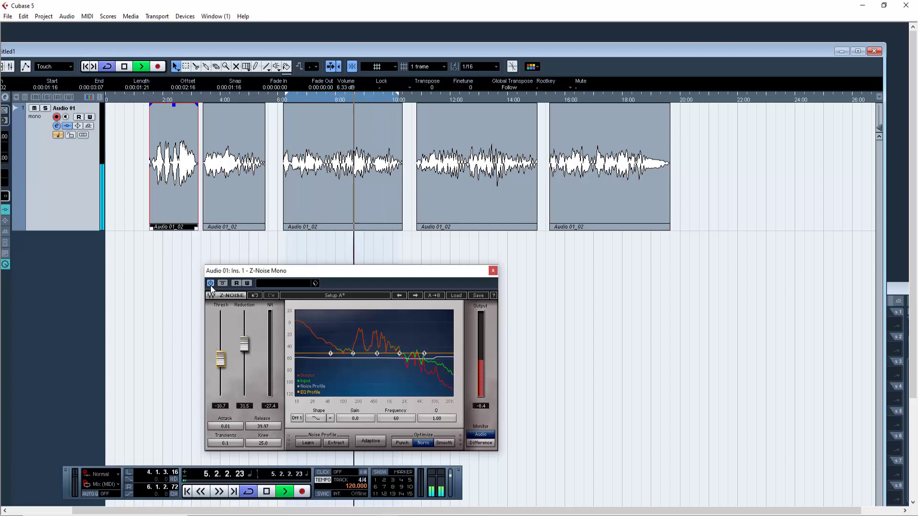
pyautogui.click(210, 283)
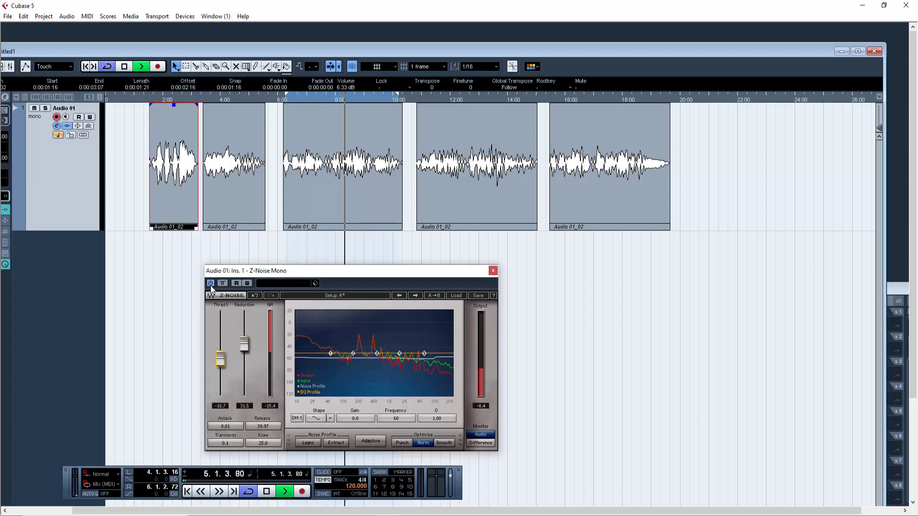
pyautogui.click(210, 285)
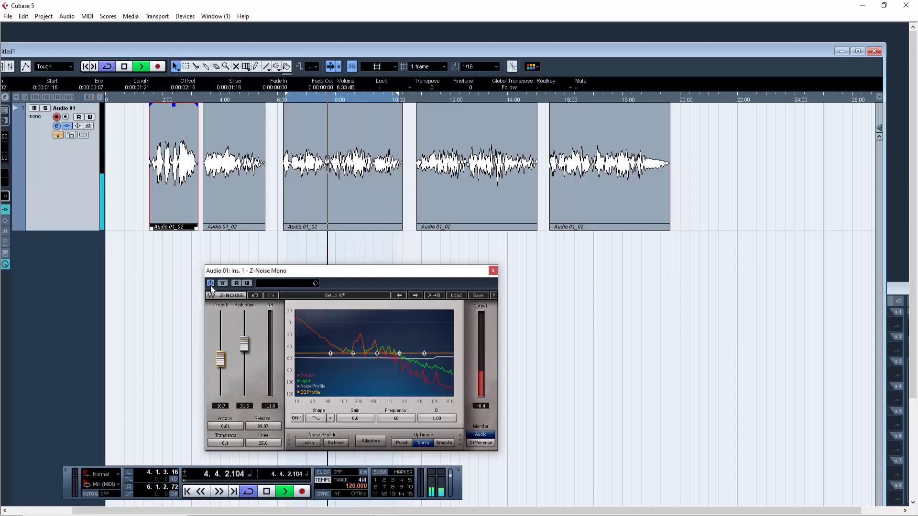
pyautogui.click(210, 283)
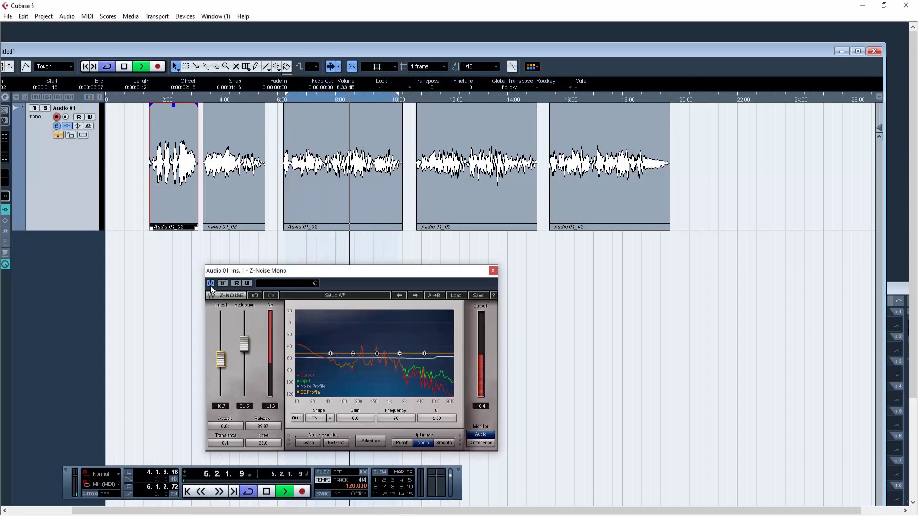
pyautogui.click(210, 284)
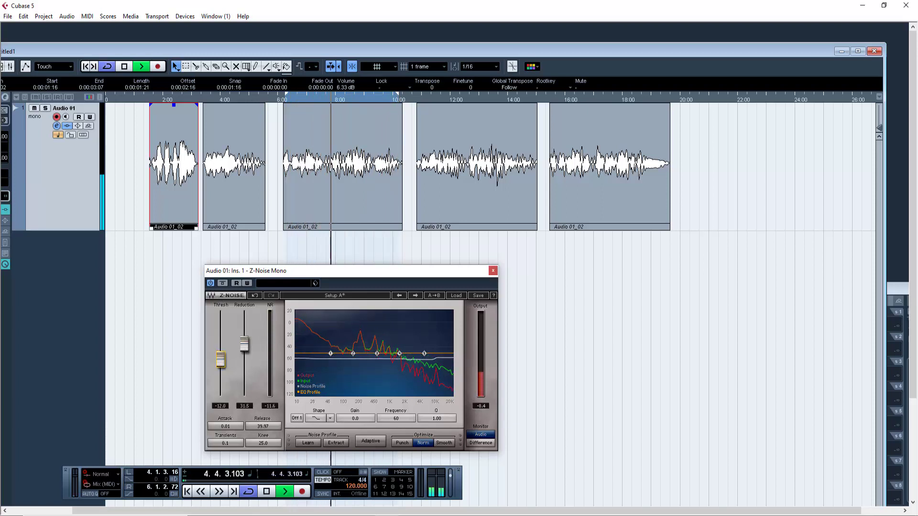
# Step: Set the Z-Noise threshold to -16.2 and reduction to 29.5 during playback, and replay the looped third phrase
pyautogui.moveTo(223, 363)
pyautogui.mouseDown()
pyautogui.moveTo(244, 347)
pyautogui.moveTo(220, 365)
pyautogui.mouseUp()
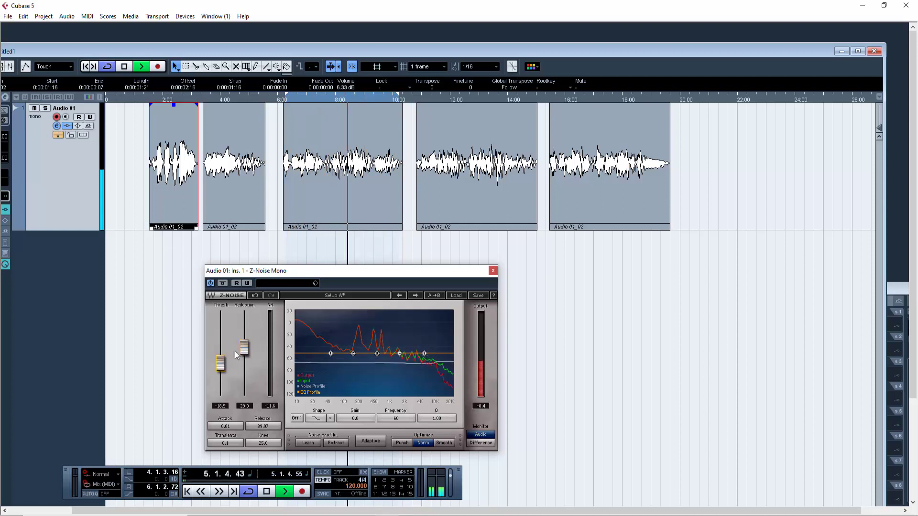
pyautogui.click(211, 283)
pyautogui.press('space')
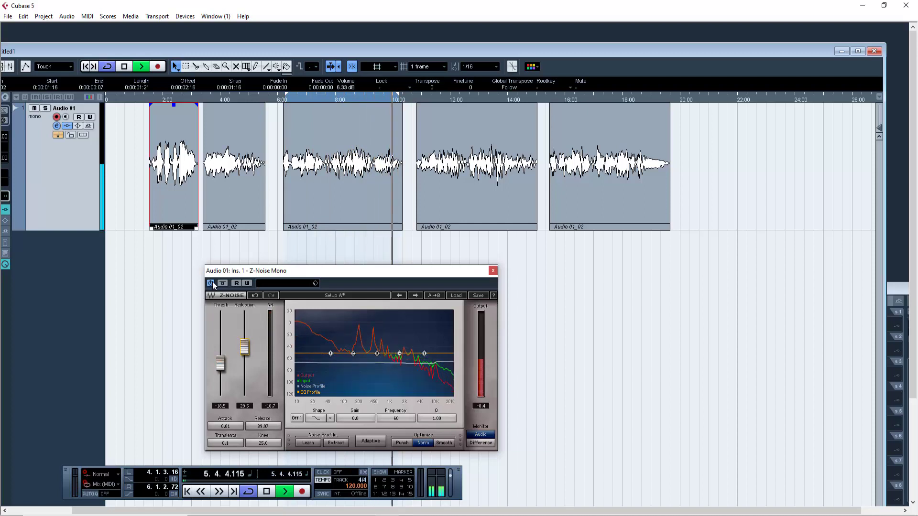
pyautogui.moveTo(220, 363); pyautogui.dragTo(220, 361)
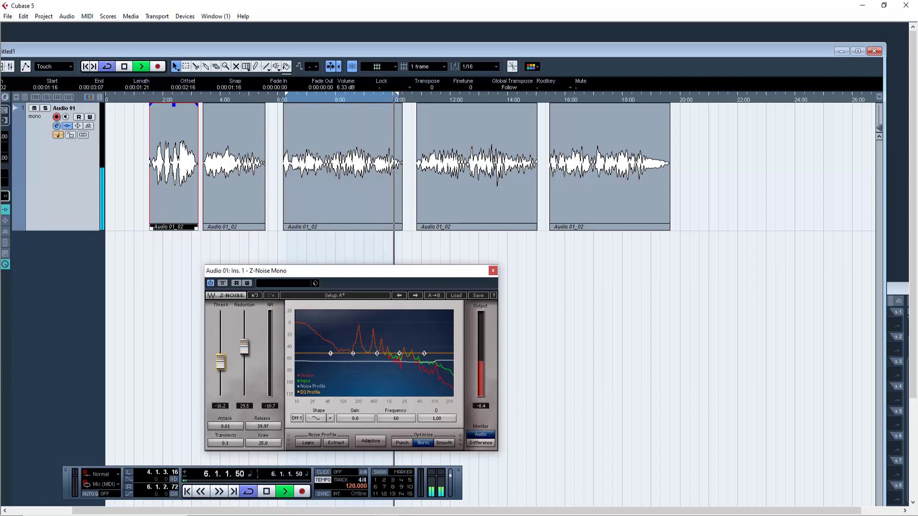
pyautogui.press('space')
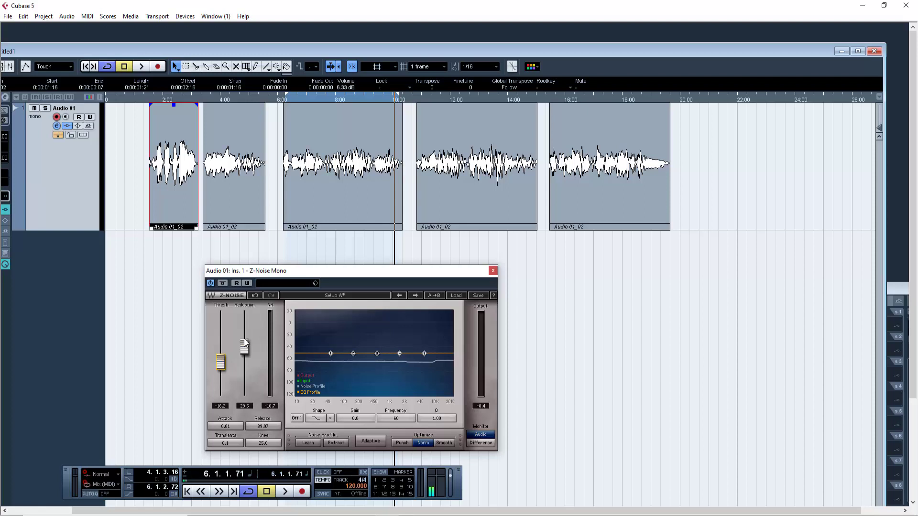
pyautogui.doubleClick(298, 100)
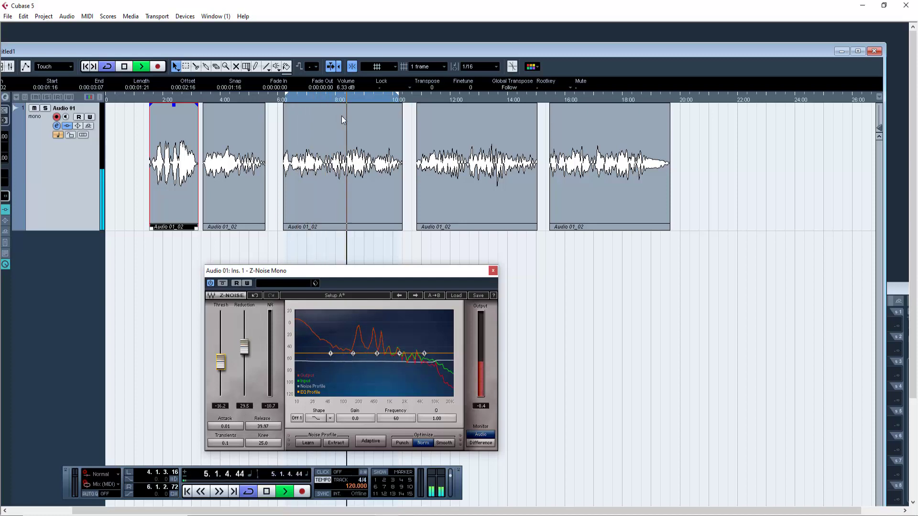
pyautogui.press('space')
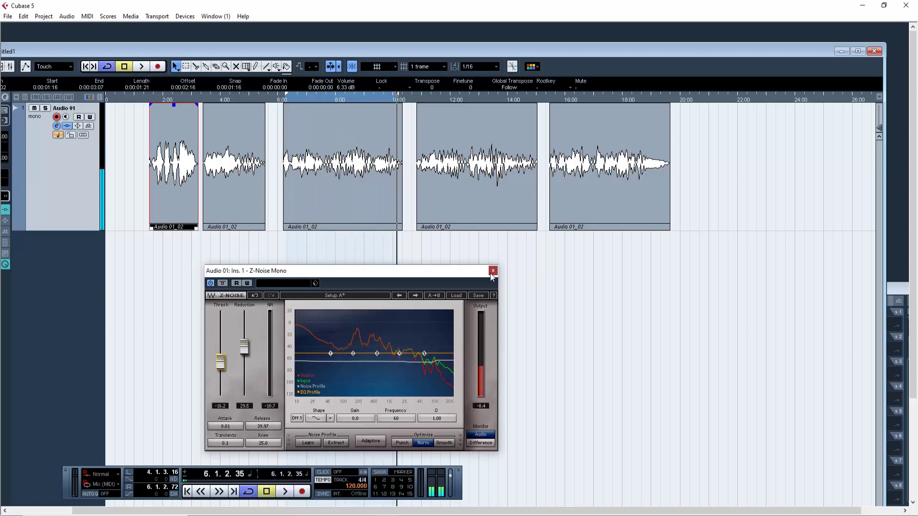
# Step: Close the Z-Noise window and maximize the project window
pyautogui.click(491, 273)
pyautogui.click(856, 52)
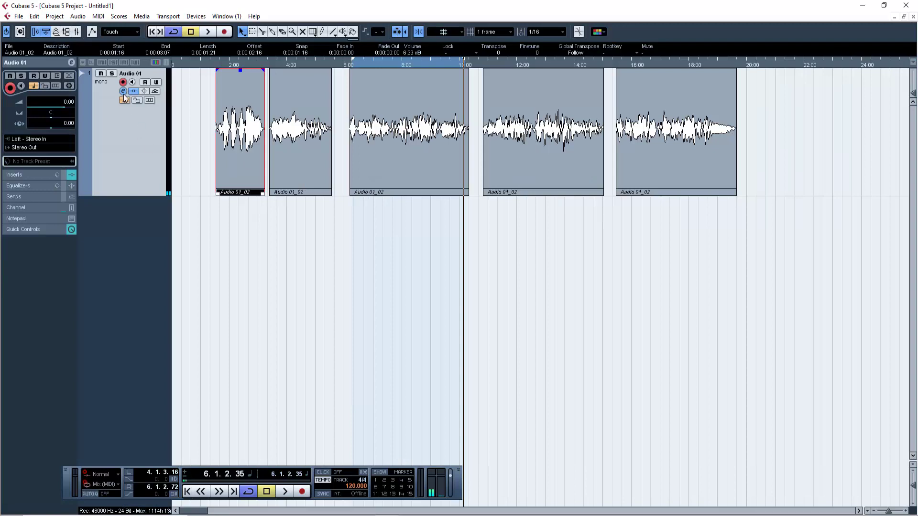
# Step: Remove the restoration effect from the Audio 01 track's third insert slot and move its channel settings window below the clips
pyautogui.click(123, 92)
pyautogui.click(540, 371)
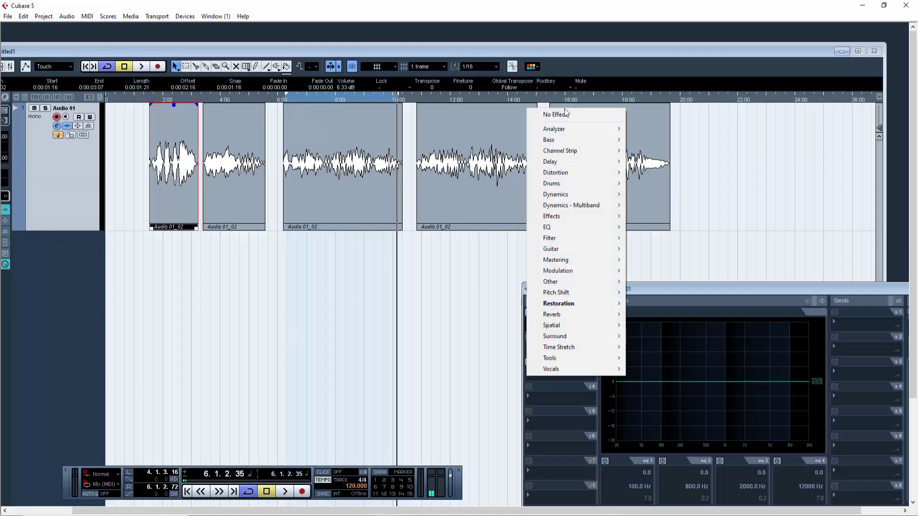
pyautogui.click(564, 116)
pyautogui.moveTo(718, 289); pyautogui.dragTo(302, 269)
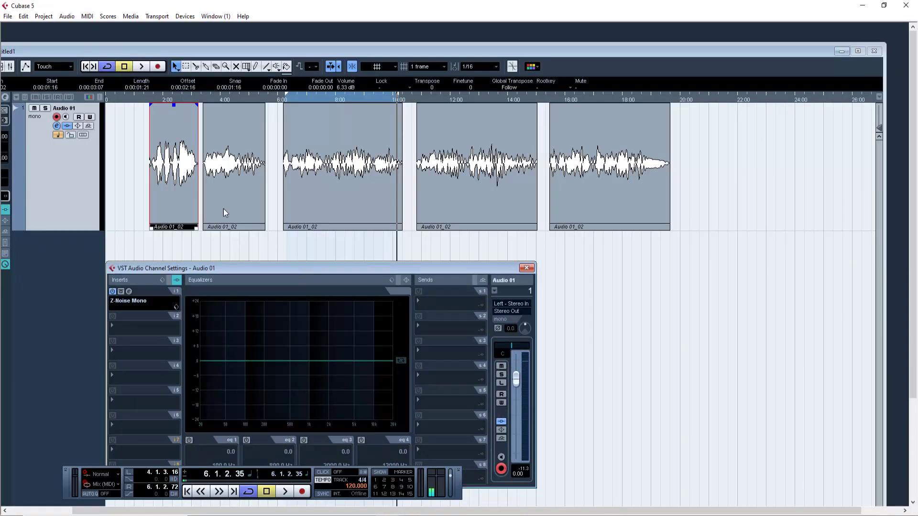
# Step: Play the voice clip from the first phrase with cycling off, and review the Z-Noise settings in the first insert slot
pyautogui.click(149, 100)
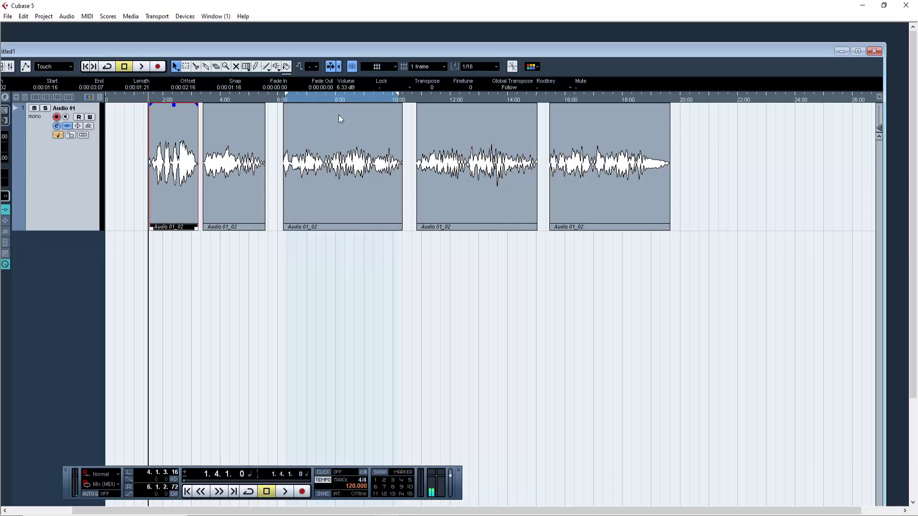
pyautogui.press('space')
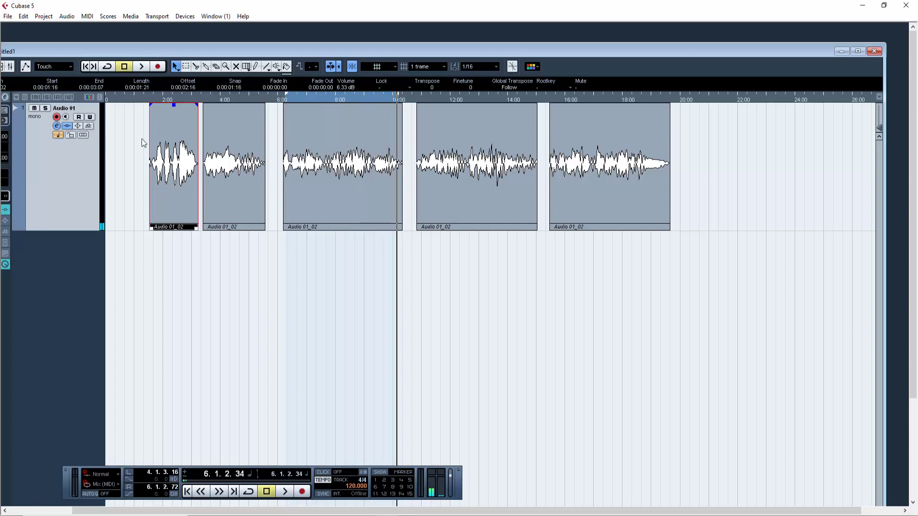
pyautogui.click(57, 126)
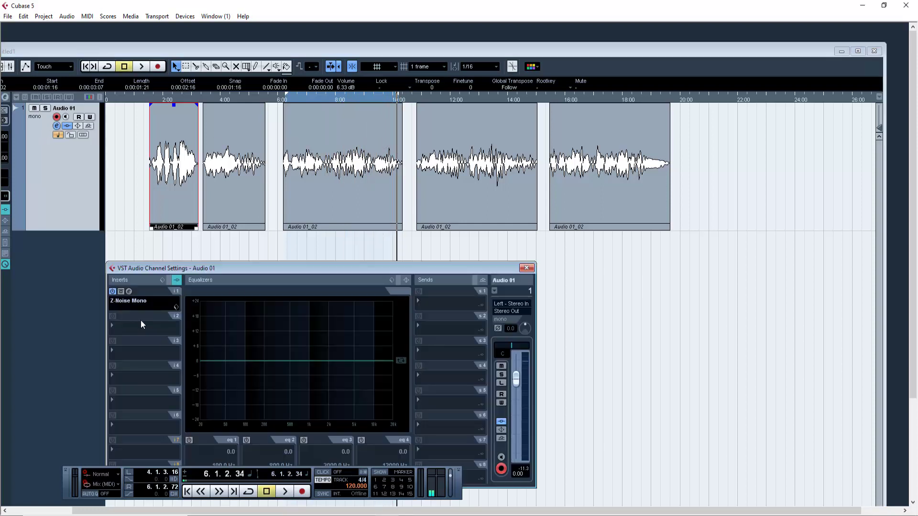
pyautogui.click(129, 292)
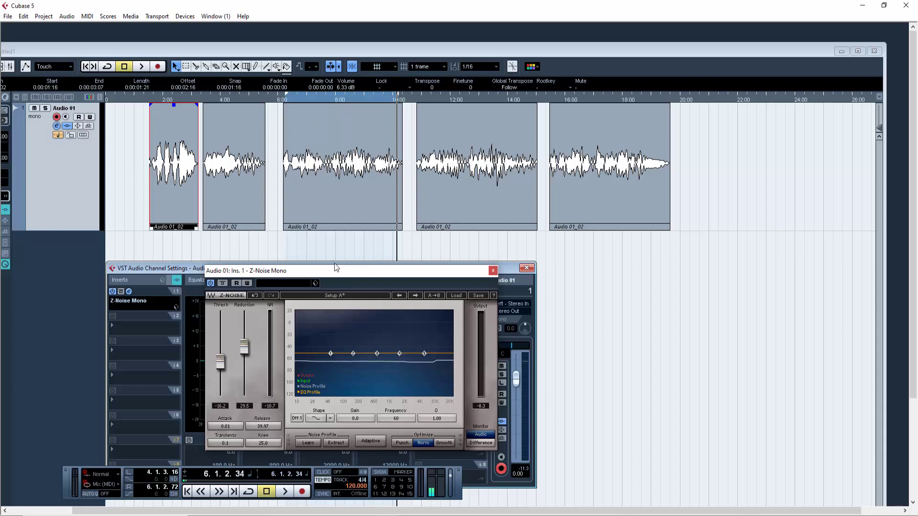
pyautogui.click(494, 271)
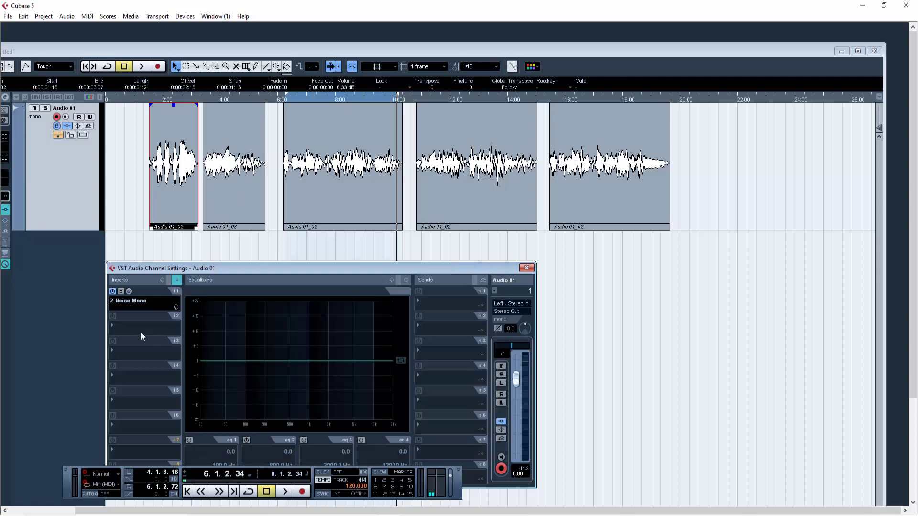
# Step: Insert StudioEQ in the Audio 01 track's second insert slot and enable all four of its bands
pyautogui.click(140, 331)
pyautogui.moveTo(154, 181)
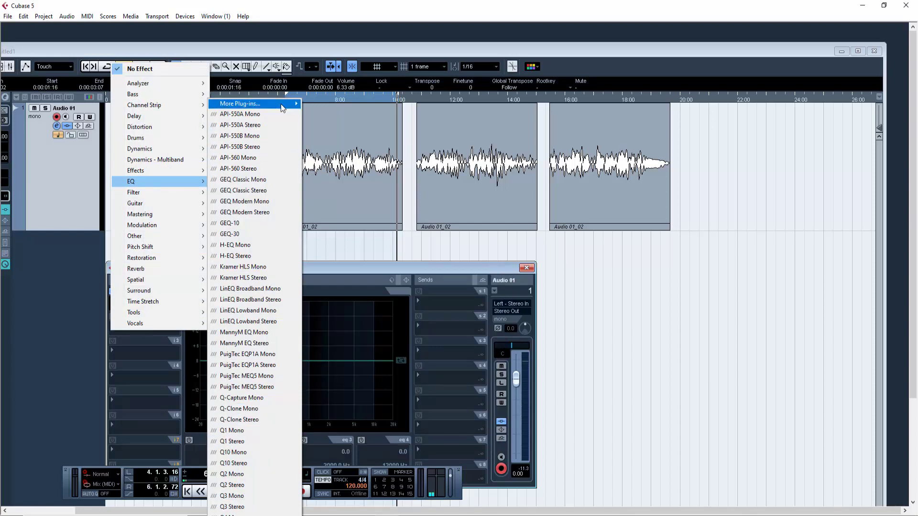
pyautogui.moveTo(280, 104)
pyautogui.click(341, 257)
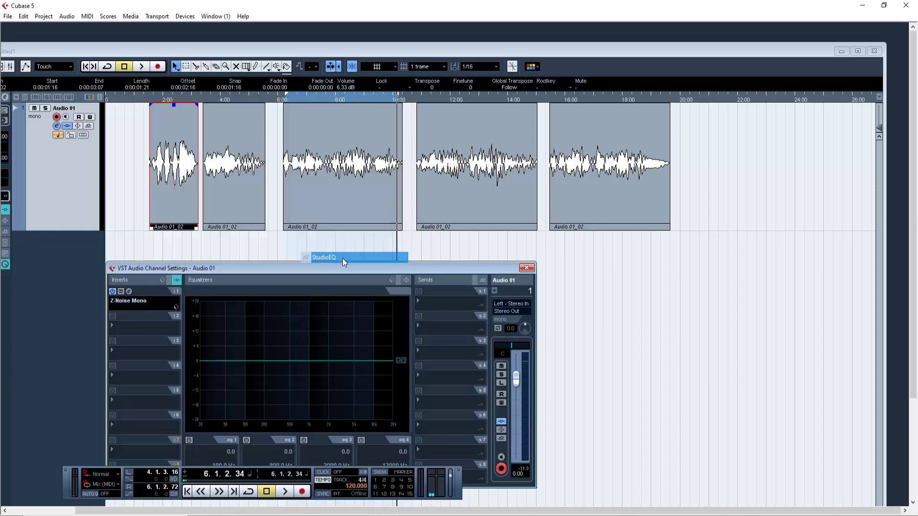
pyautogui.moveTo(408, 198); pyautogui.dragTo(408, 212)
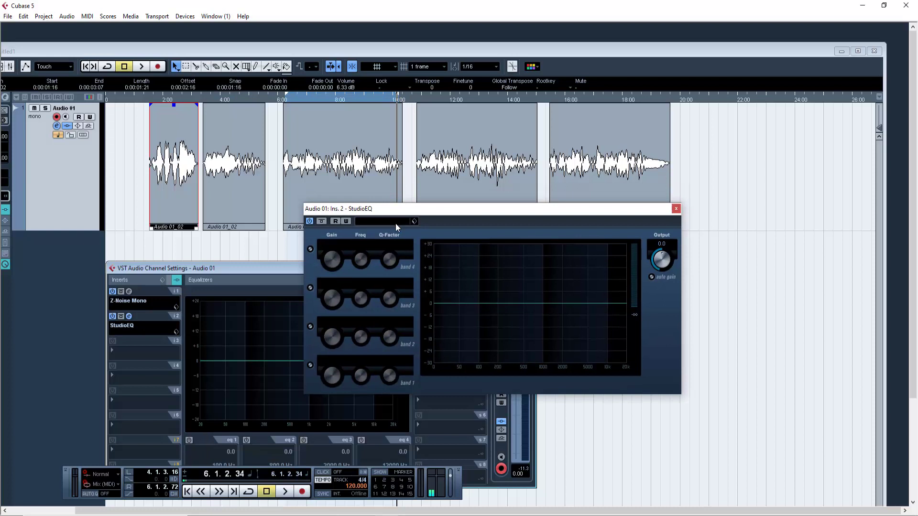
pyautogui.click(309, 249)
pyautogui.click(310, 288)
pyautogui.click(310, 327)
pyautogui.click(310, 365)
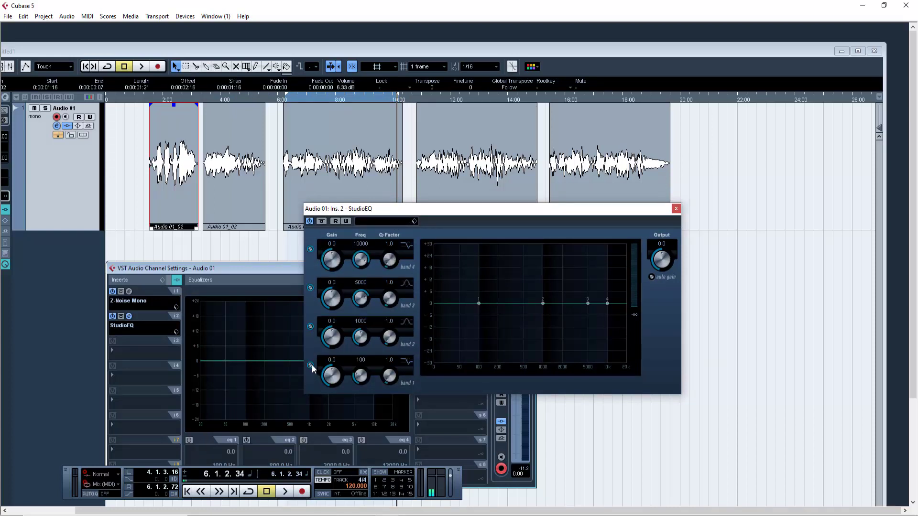
# Step: Loop the third phrase and shape StudioEQ bands 1–4 to -15.7 at 54 Hz, 4.3 at 241 Hz, 0.1 at 1889 Hz and -8.4 at about 13.3 kHz
pyautogui.click(294, 99)
pyautogui.press('space')
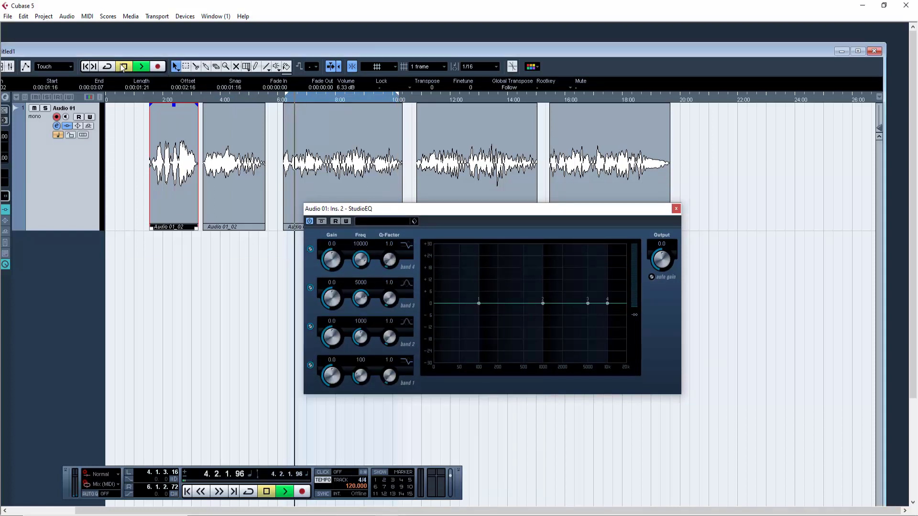
pyautogui.click(106, 67)
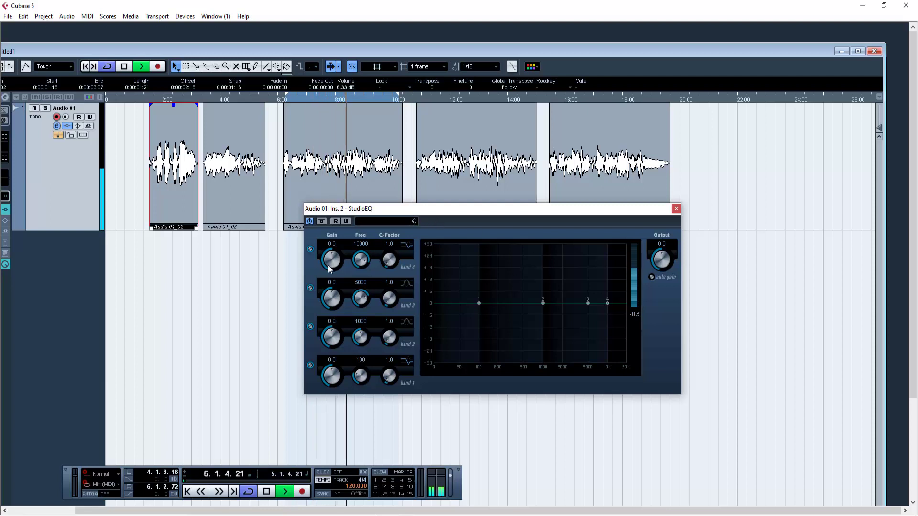
pyautogui.moveTo(328, 264); pyautogui.dragTo(329, 256)
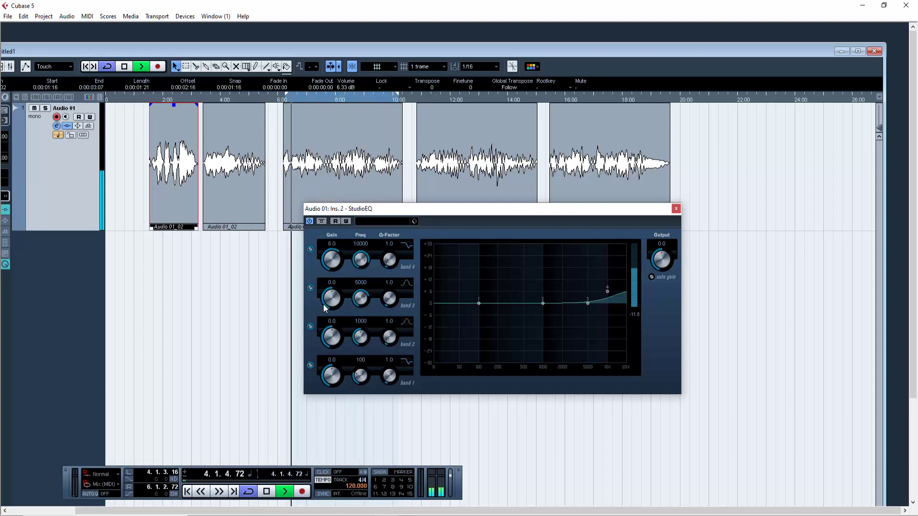
pyautogui.moveTo(321, 377); pyautogui.dragTo(317, 401)
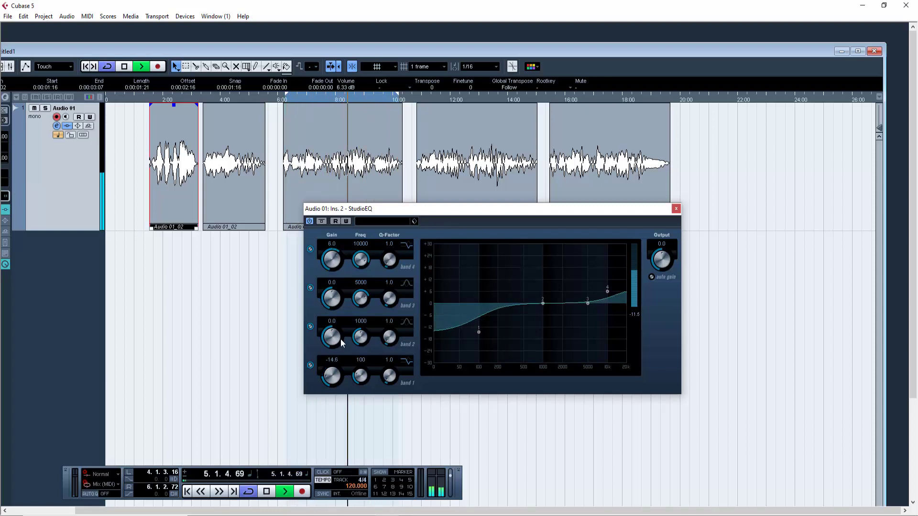
pyautogui.moveTo(341, 339)
pyautogui.mouseDown()
pyautogui.moveTo(348, 325)
pyautogui.moveTo(336, 331)
pyautogui.mouseUp()
pyautogui.moveTo(477, 331); pyautogui.dragTo(461, 336)
pyautogui.moveTo(587, 304); pyautogui.dragTo(615, 319)
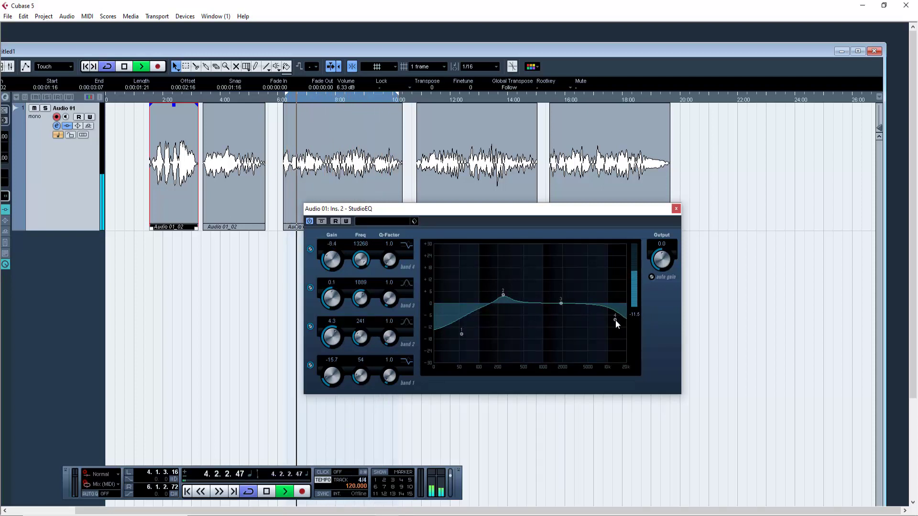
# Step: Set StudioEQ band 1 to 2.9 at 59 Hz, band 2 to -1.9 at 223 Hz, band 4 to 4.6 at 16014 Hz, and stop playback
pyautogui.moveTo(503, 295); pyautogui.dragTo(501, 308)
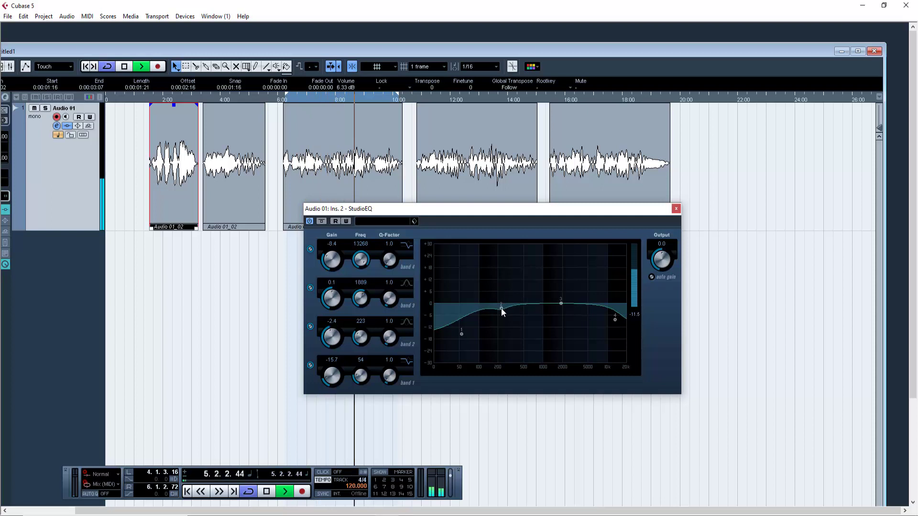
pyautogui.moveTo(461, 334); pyautogui.dragTo(501, 307)
pyautogui.moveTo(615, 315); pyautogui.dragTo(621, 297)
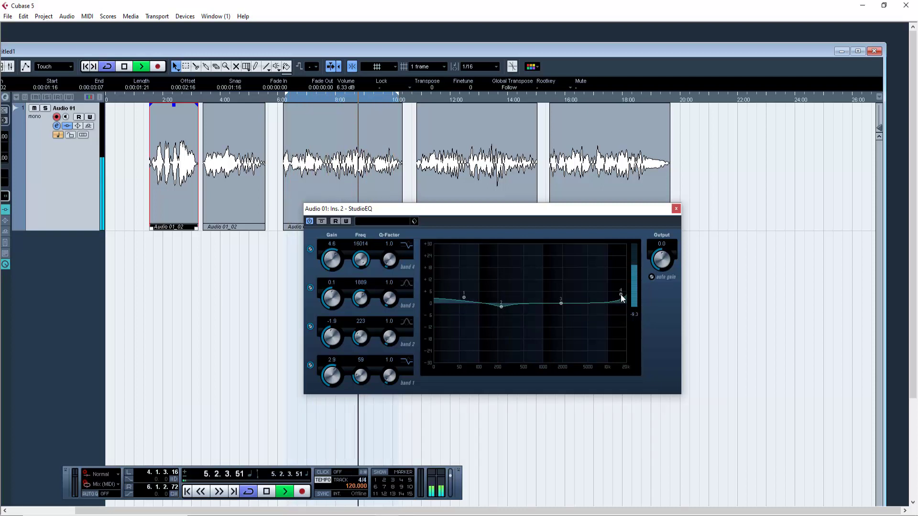
pyautogui.click(676, 208)
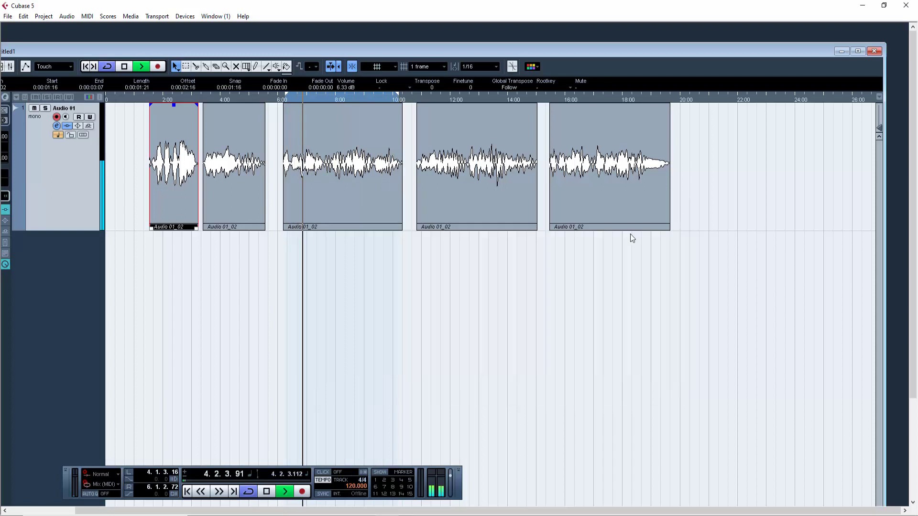
pyautogui.press('space')
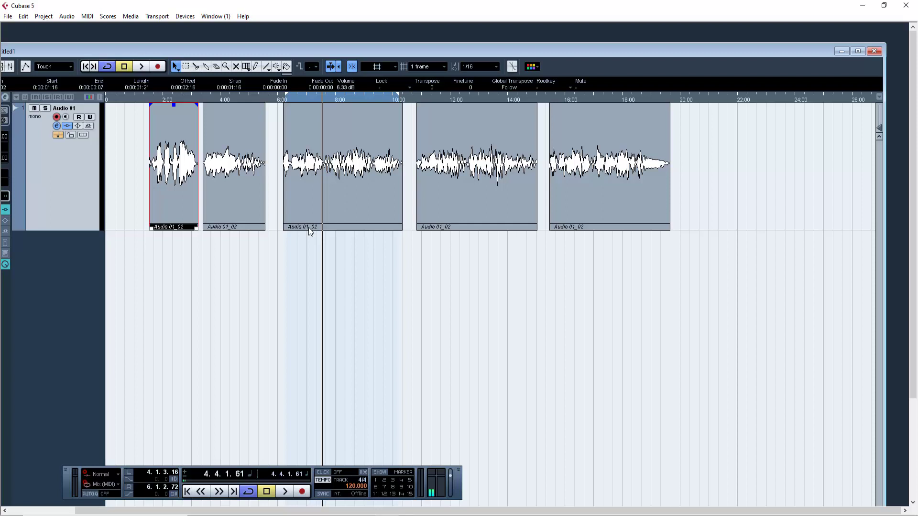
# Step: Add a stereo FX channel track with the RoomWorks reverb and move the reverb window aside
pyautogui.rightClick(52, 265)
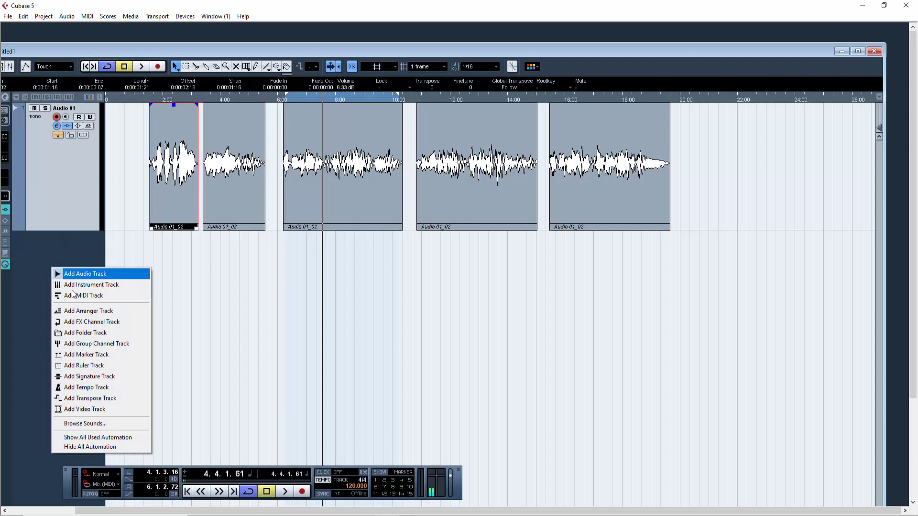
pyautogui.click(86, 318)
pyautogui.click(478, 277)
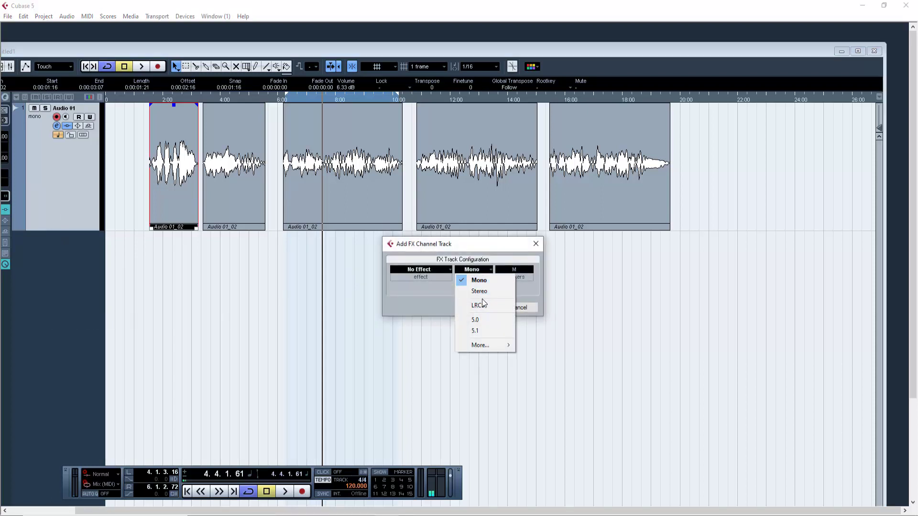
pyautogui.click(472, 289)
pyautogui.click(421, 270)
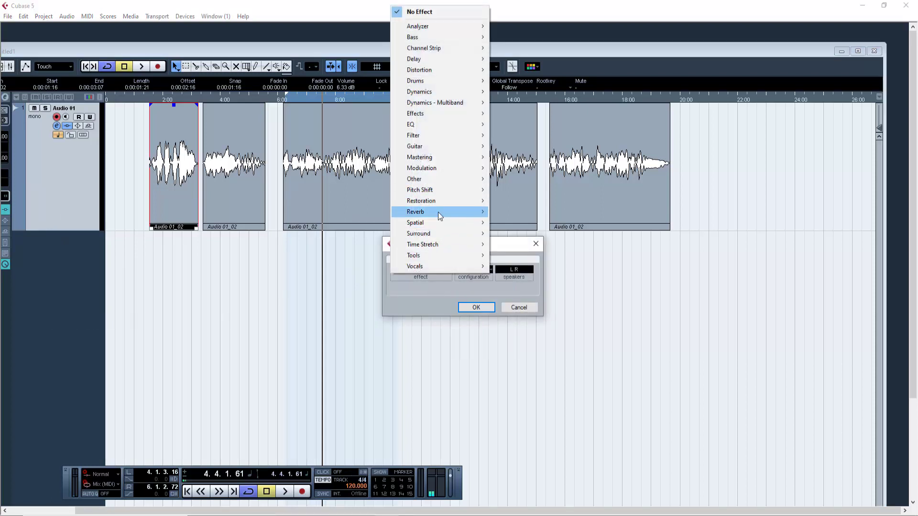
pyautogui.moveTo(438, 212)
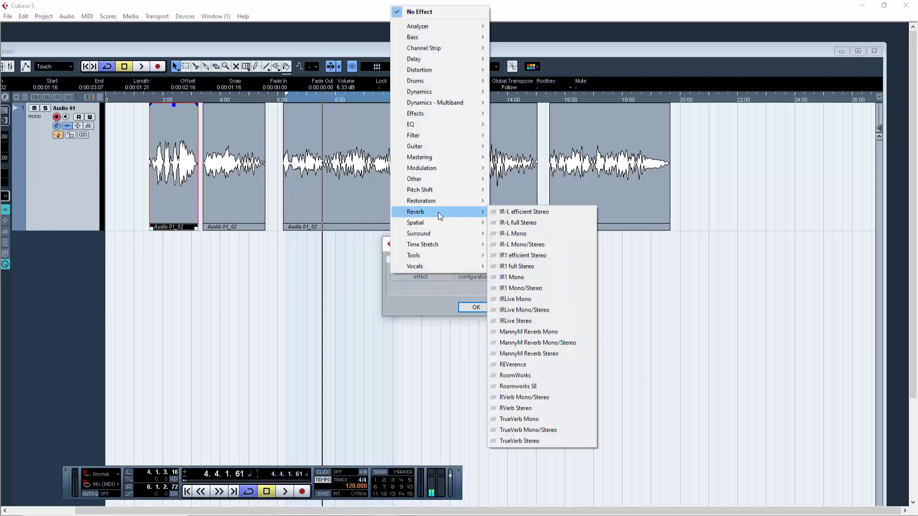
pyautogui.click(531, 377)
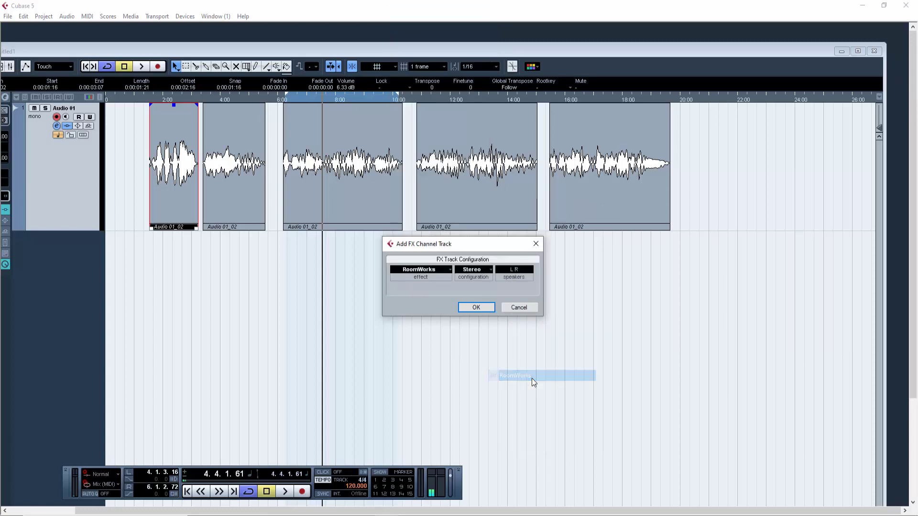
pyautogui.click(476, 307)
pyautogui.moveTo(339, 316); pyautogui.dragTo(410, 323)
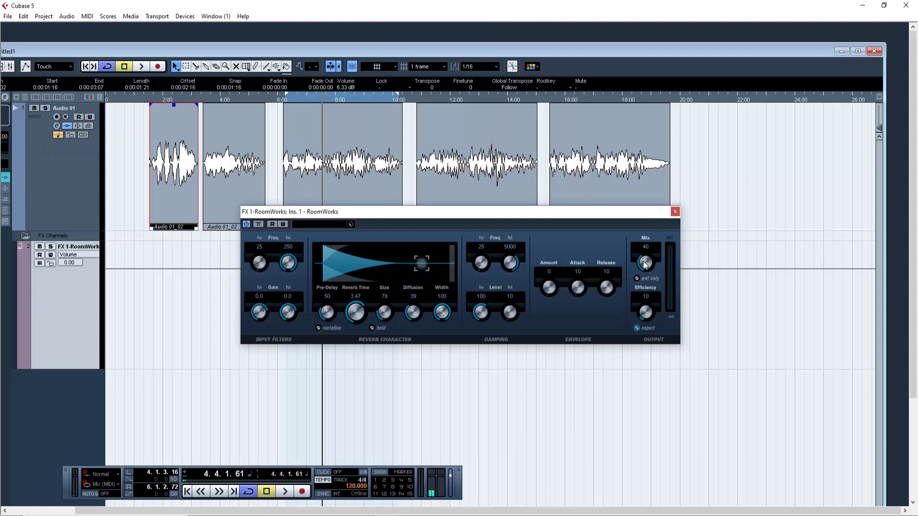
# Step: Route the Audio 01 track's first send to FX 1-RoomWorks at -22.15, activate it, and set the reverb mix to 56
pyautogui.click(65, 145)
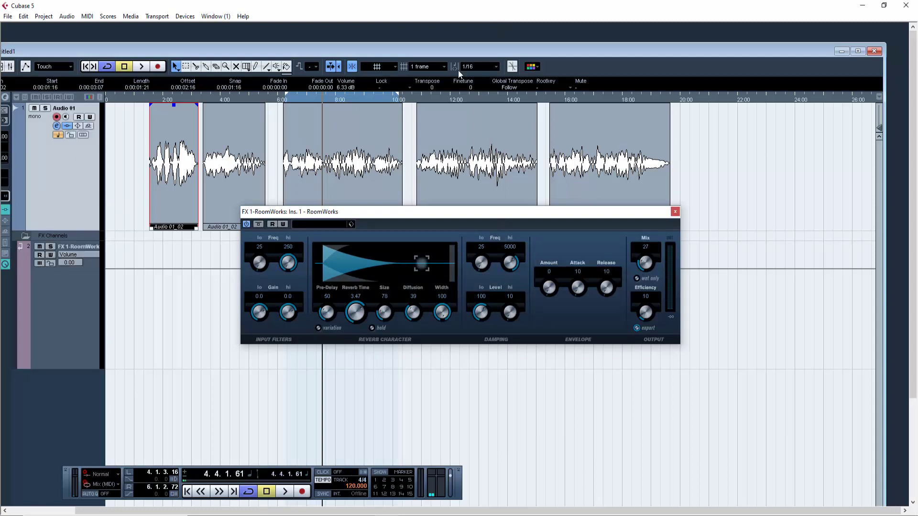
pyautogui.doubleClick(457, 49)
pyautogui.click(35, 214)
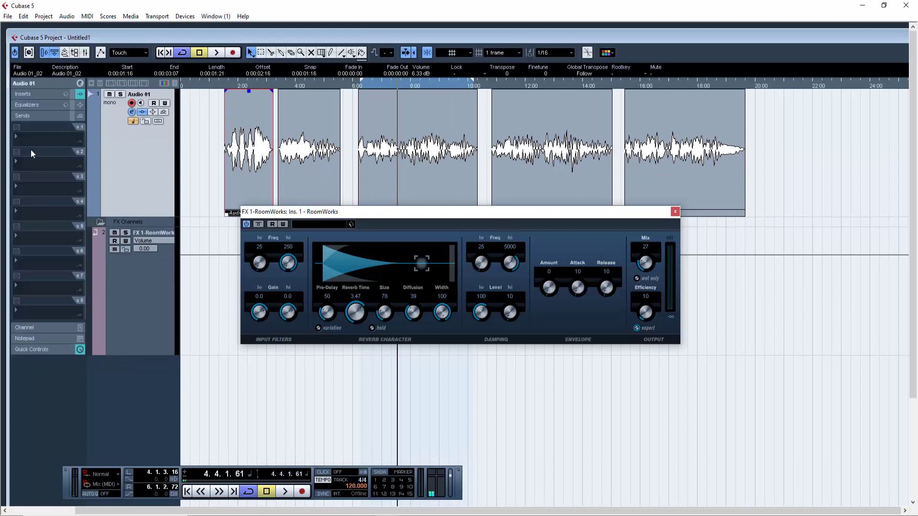
pyautogui.click(34, 138)
pyautogui.click(48, 163)
pyautogui.click(16, 128)
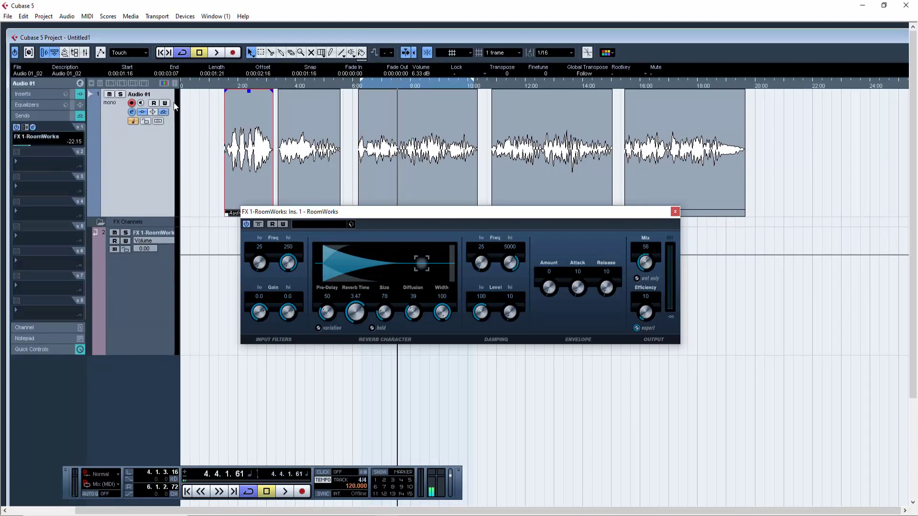
# Step: Play the first phrase through the reverb while raising the RoomWorks mix to 82
pyautogui.click(227, 83)
pyautogui.press('space')
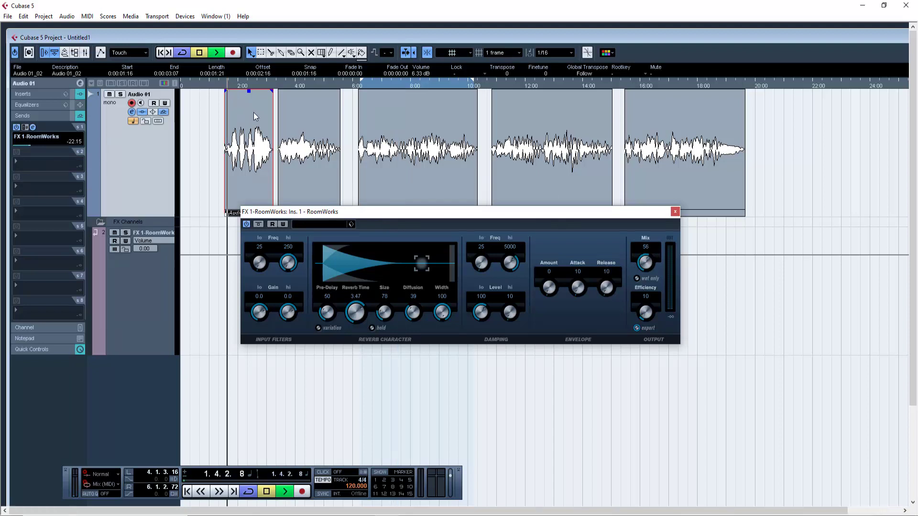
pyautogui.press('space')
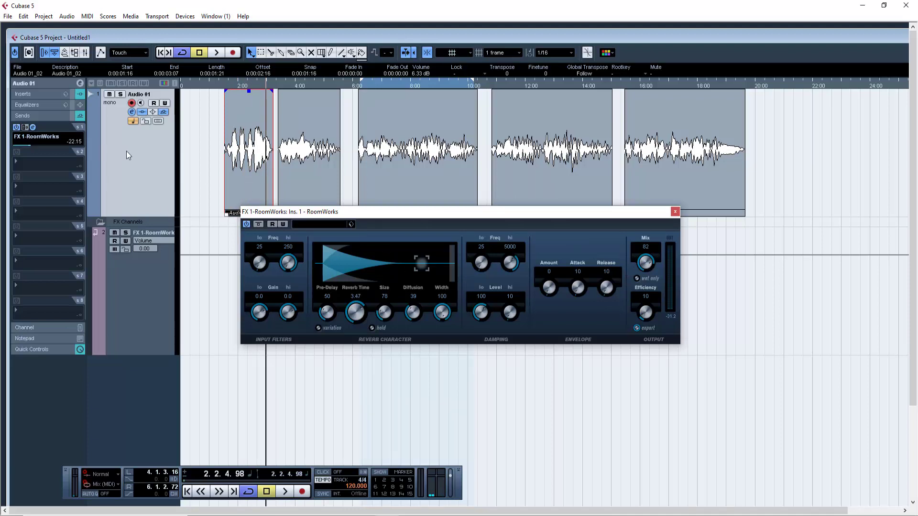
# Step: Turn cycling off, set the RoomWorks reverb time to 5.17 and pre-delay to 21, replay the first phrase, and close the reverb
pyautogui.click(231, 85)
pyautogui.click(186, 53)
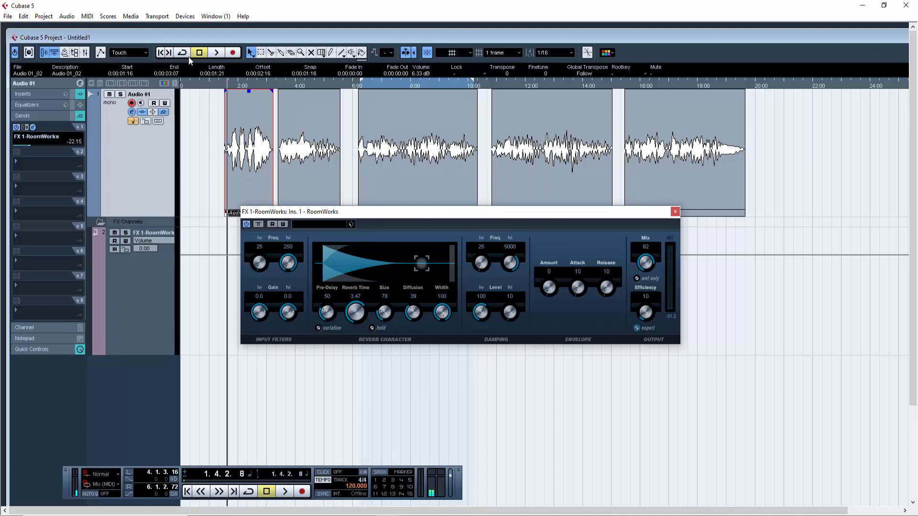
pyautogui.moveTo(356, 316); pyautogui.dragTo(320, 302)
pyautogui.press('space')
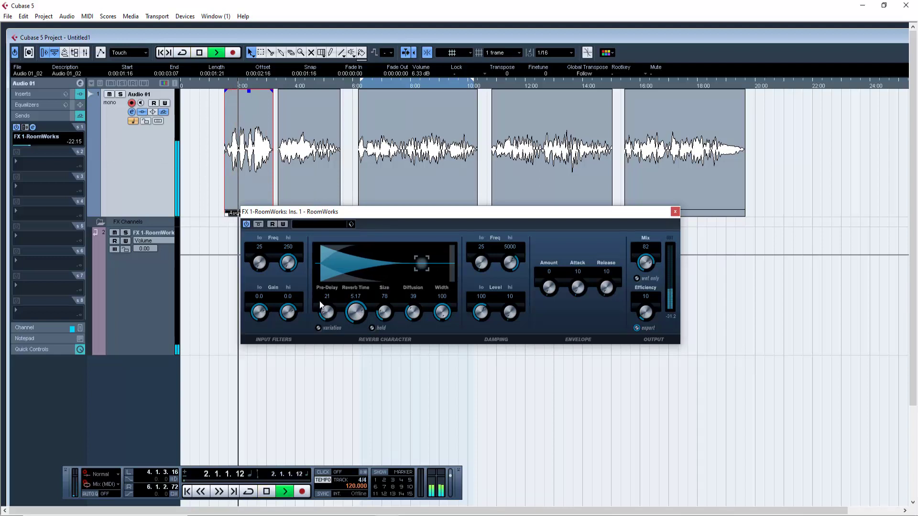
pyautogui.press('space')
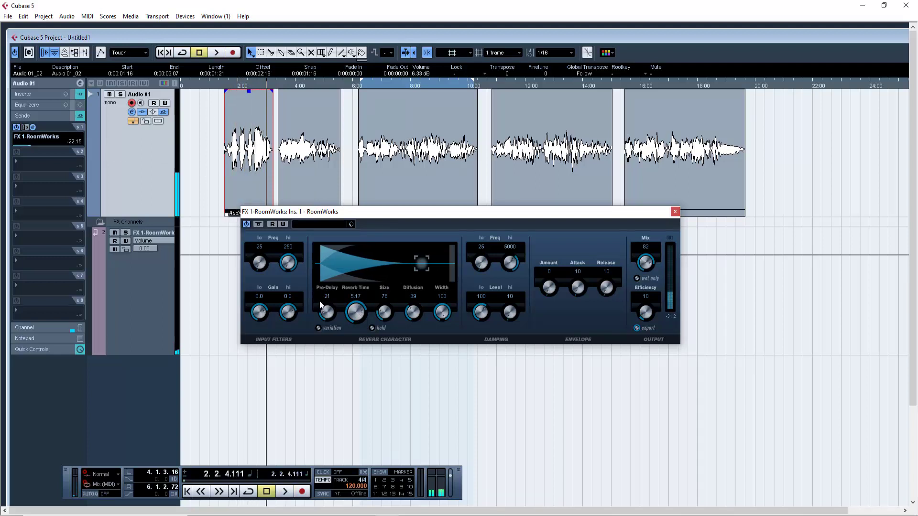
pyautogui.click(676, 213)
# Step: Load the MonoDelay effect into the third insert slot of the Audio 01 track
pyautogui.rightClick(148, 378)
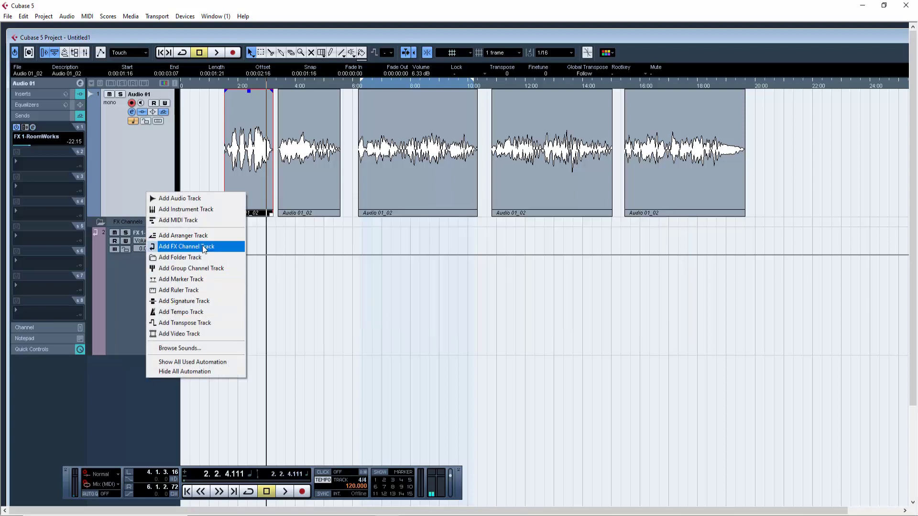
pyautogui.click(131, 128)
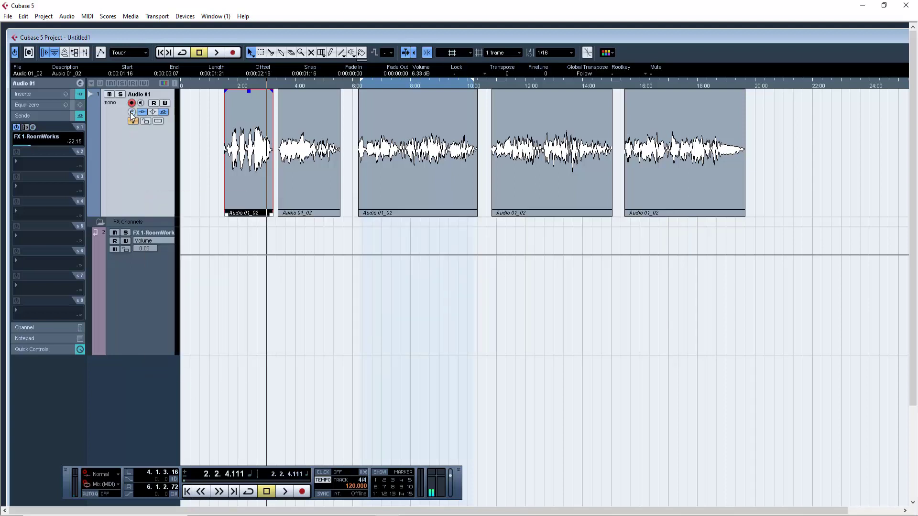
pyautogui.click(132, 113)
pyautogui.click(136, 352)
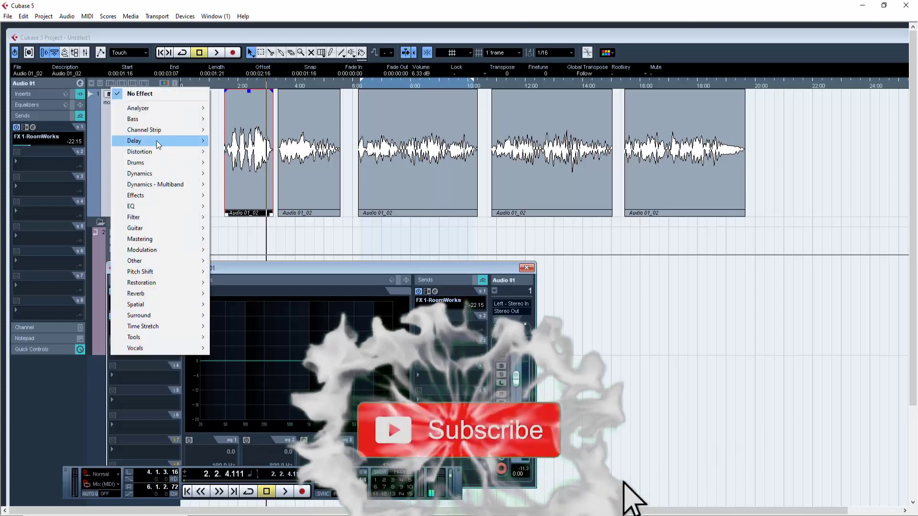
pyautogui.moveTo(156, 141)
pyautogui.click(237, 205)
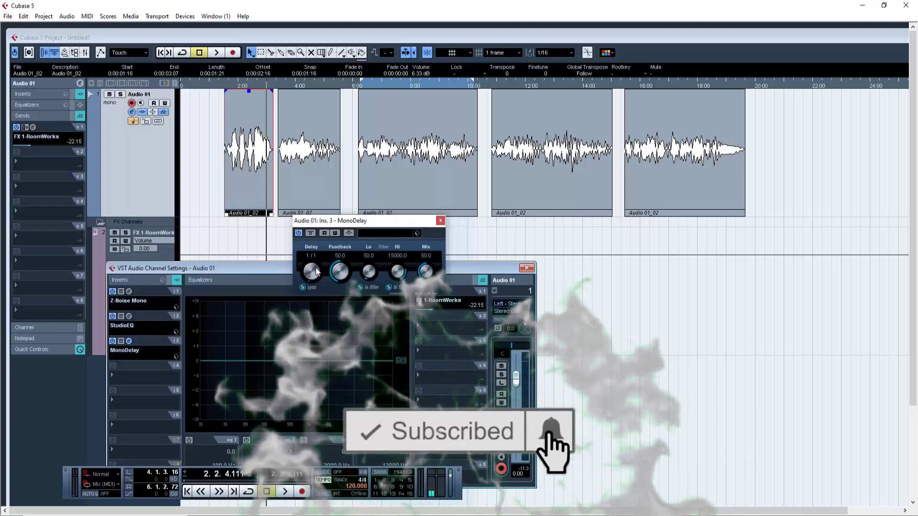
# Step: Set the MonoDelay to a 1/8 delay, 53.5 feedback and a mix of 5
pyautogui.moveTo(317, 272)
pyautogui.mouseDown()
pyautogui.moveTo(329, 253)
pyautogui.moveTo(328, 285)
pyautogui.moveTo(333, 274)
pyautogui.mouseUp()
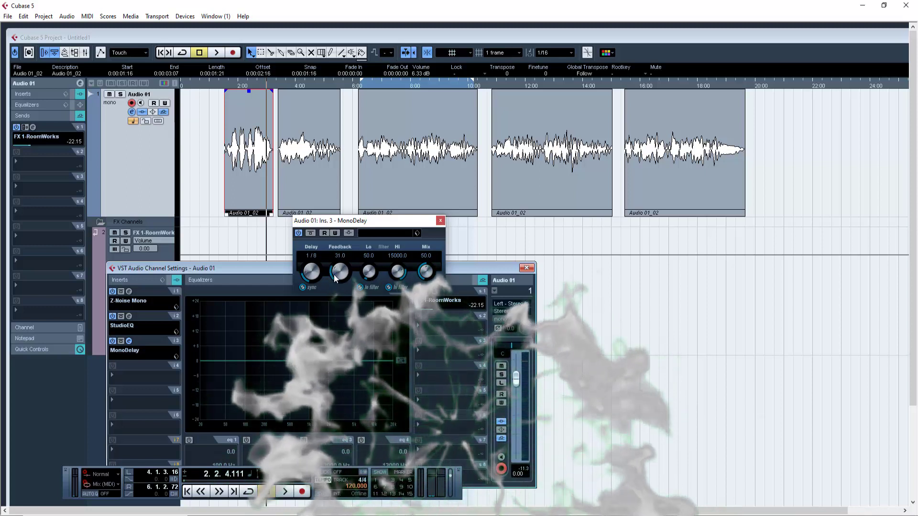
pyautogui.click(427, 255)
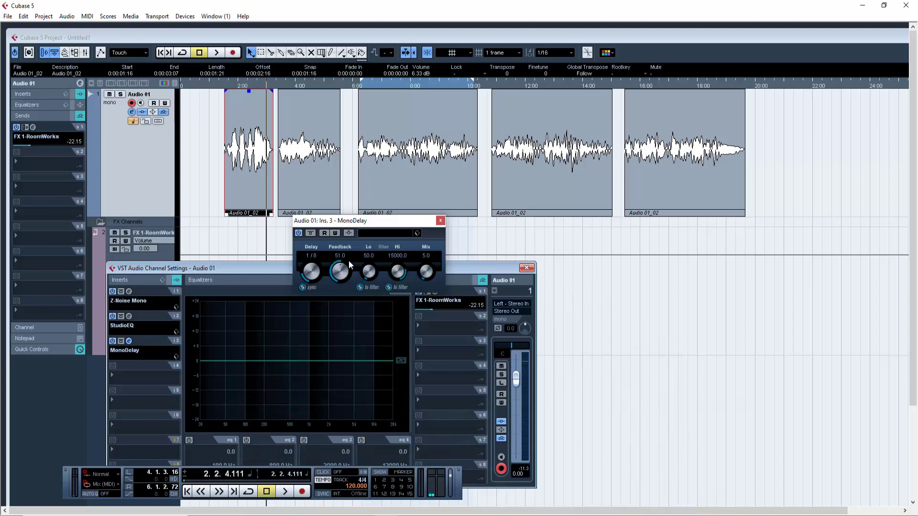
pyautogui.moveTo(349, 261); pyautogui.dragTo(349, 260)
# Step: Play all the phrases from the first one through the delay, and close the MonoDelay window
pyautogui.click(231, 82)
pyautogui.press('space')
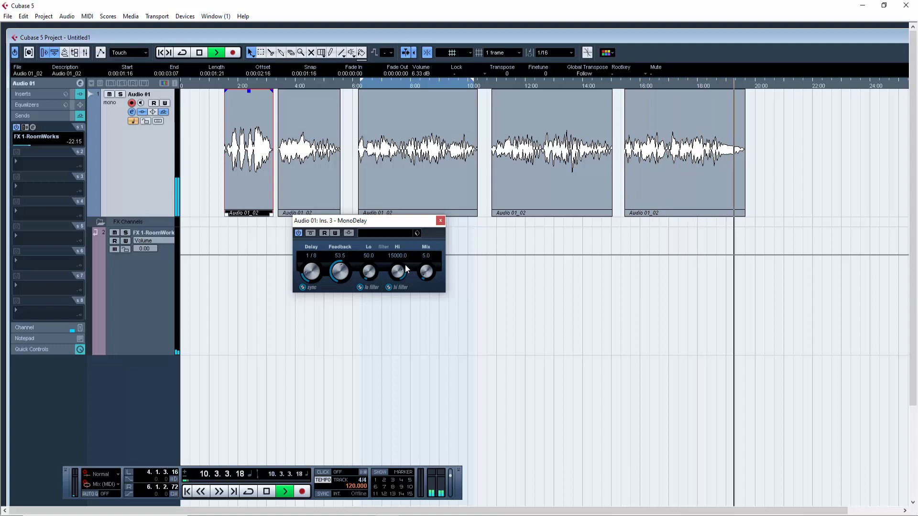
pyautogui.press('space')
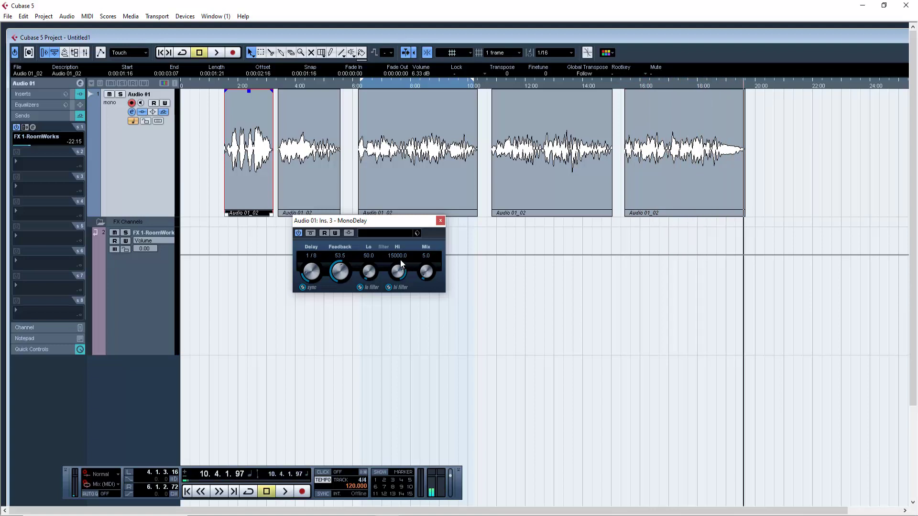
pyautogui.click(440, 221)
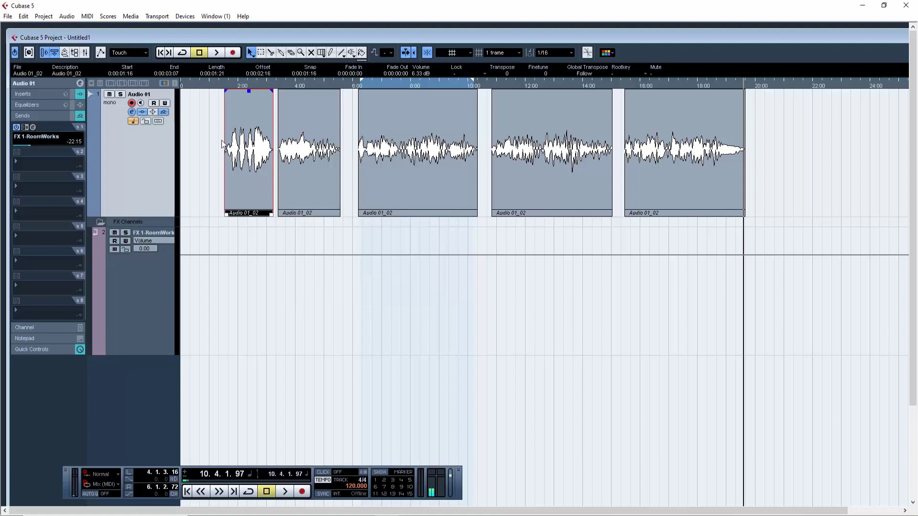
# Step: Switch off Audio 01's three inserts and its RoomWorks send, and play the unprocessed voice from the first phrase
pyautogui.click(132, 112)
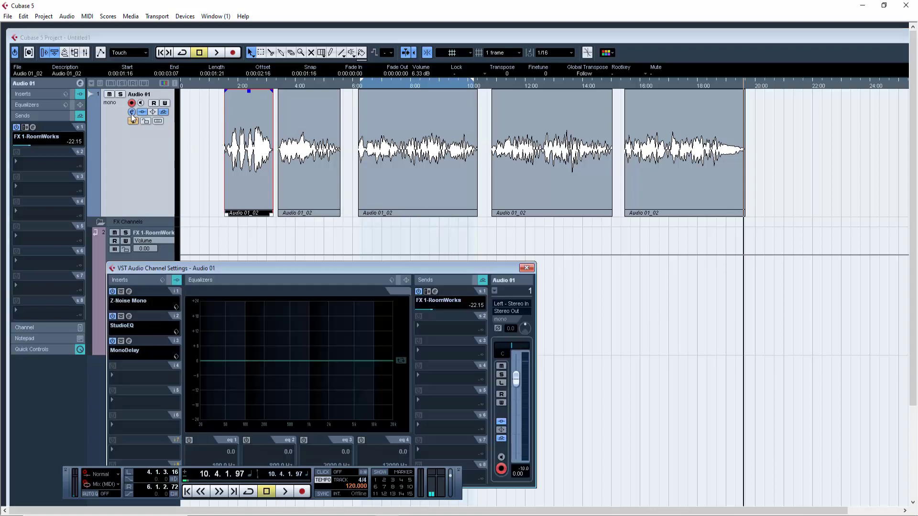
pyautogui.click(112, 316)
pyautogui.click(113, 341)
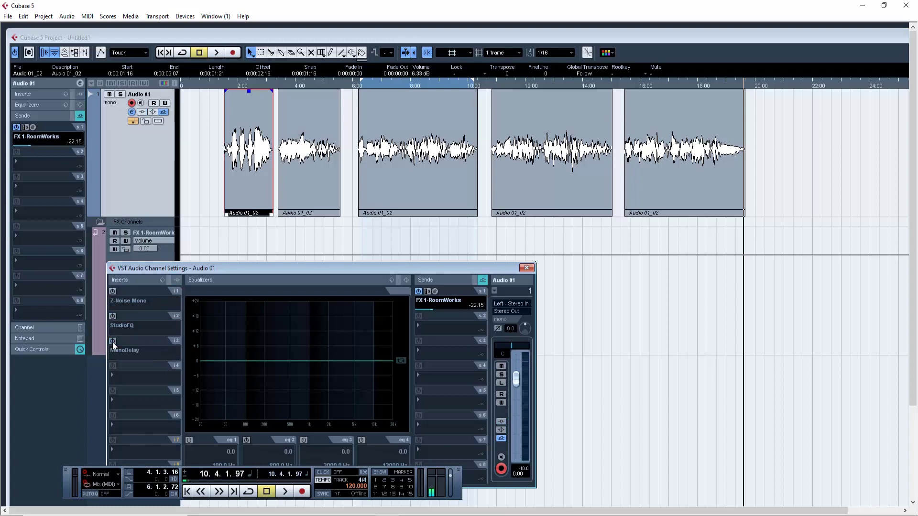
pyautogui.click(22, 134)
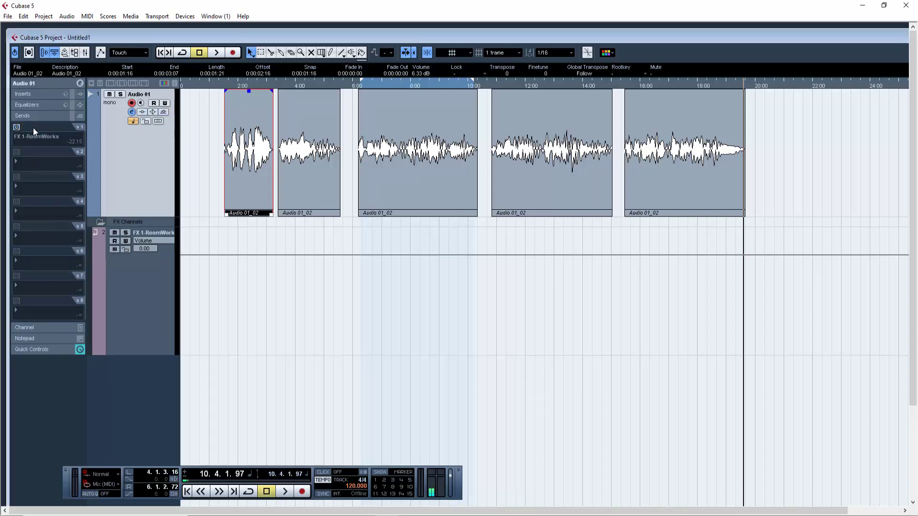
pyautogui.click(219, 82)
pyautogui.press('space')
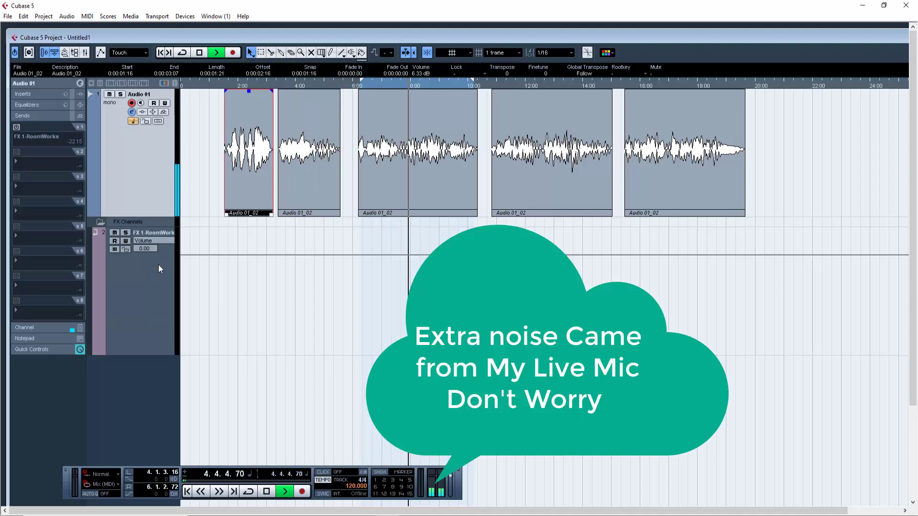
pyautogui.press('space')
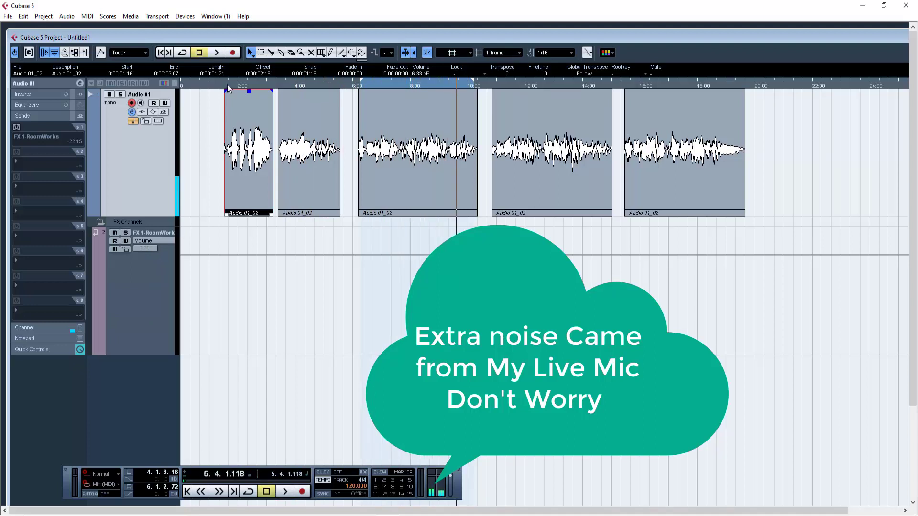
# Step: Replay from the first phrase while switching Z-Noise Mono, StudioEQ, MonoDelay and the RoomWorks send back on one by one
pyautogui.click(222, 82)
pyautogui.click(132, 111)
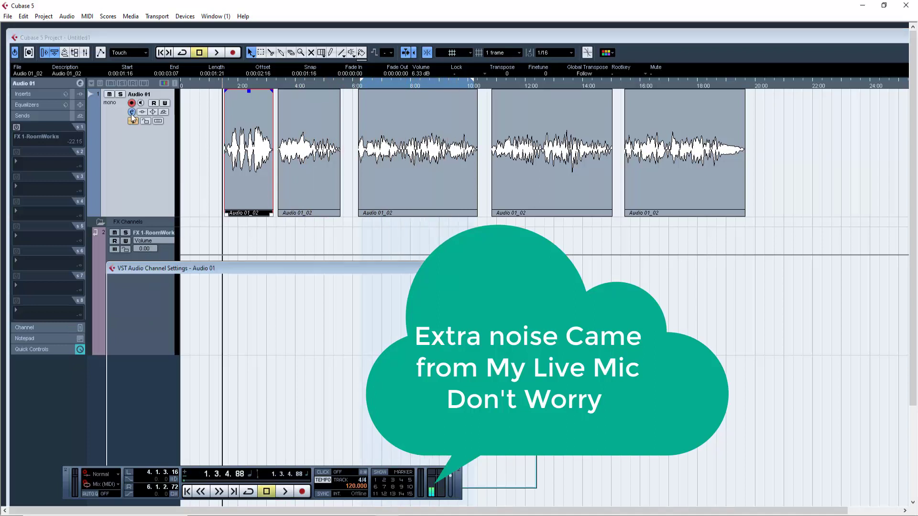
pyautogui.press('space')
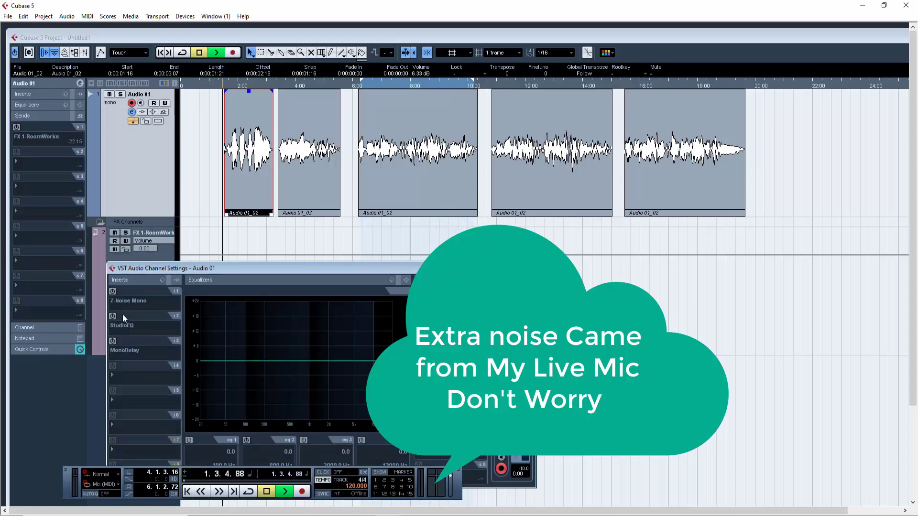
pyautogui.click(113, 317)
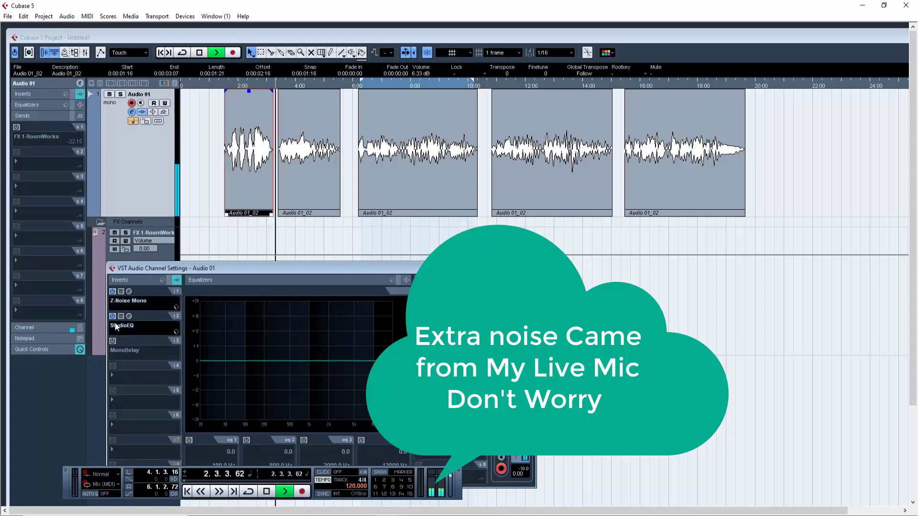
pyautogui.click(113, 341)
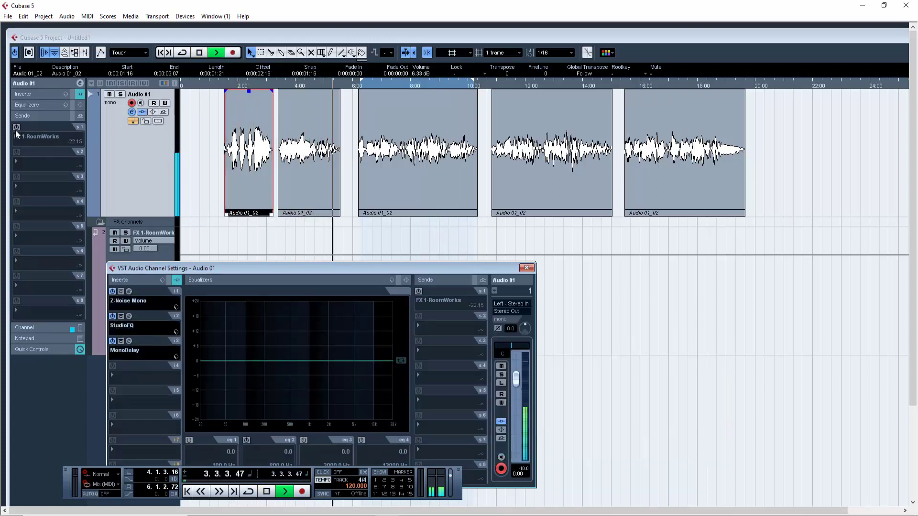
pyautogui.click(16, 128)
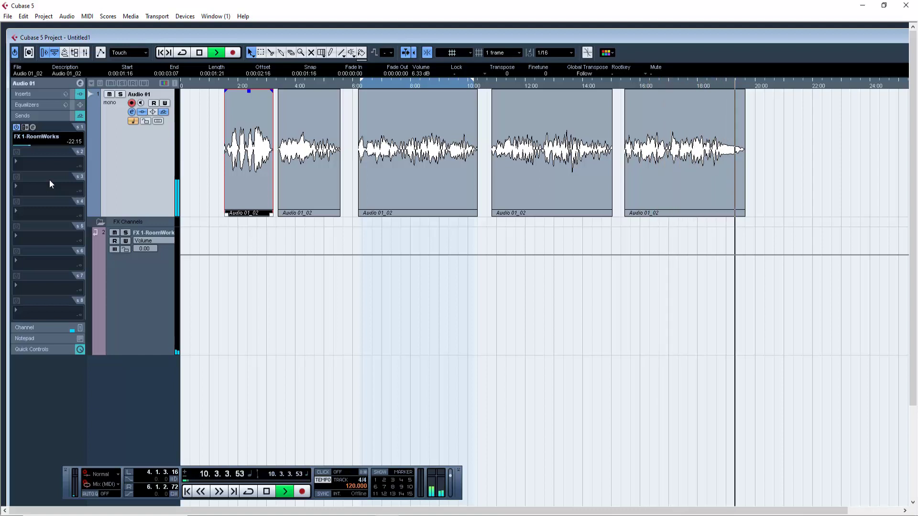
pyautogui.press('space')
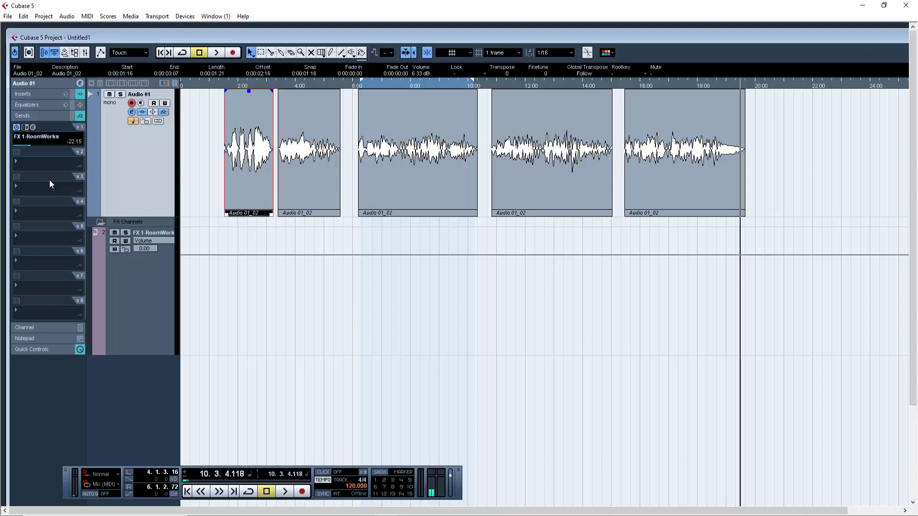
# Step: Load Vocal Rider Mono into Audio 01's fourth insert slot with its default settings, and close the plug-in window
pyautogui.click(132, 112)
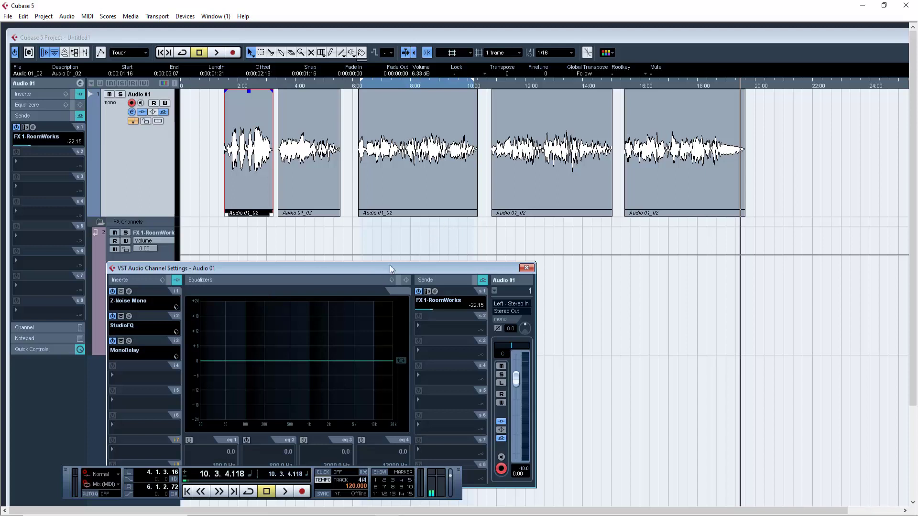
pyautogui.moveTo(389, 265); pyautogui.dragTo(491, 265)
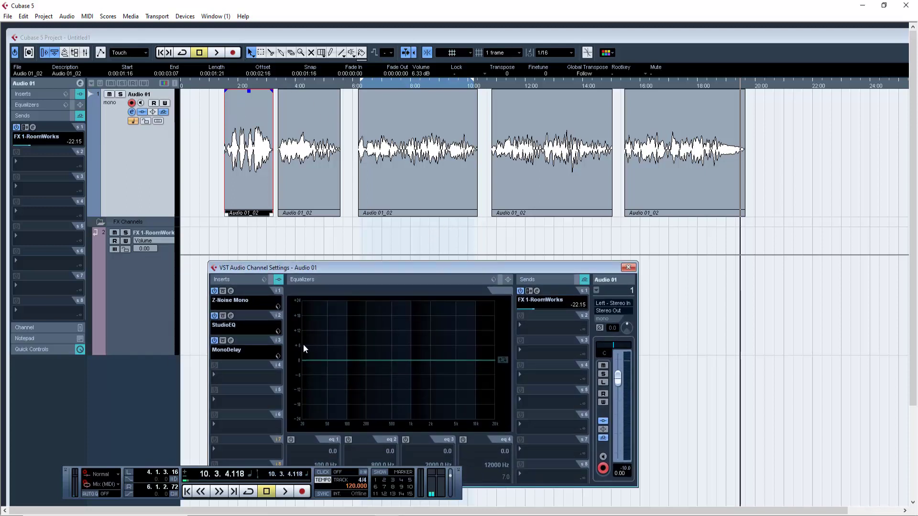
pyautogui.click(252, 377)
pyautogui.moveTo(252, 377)
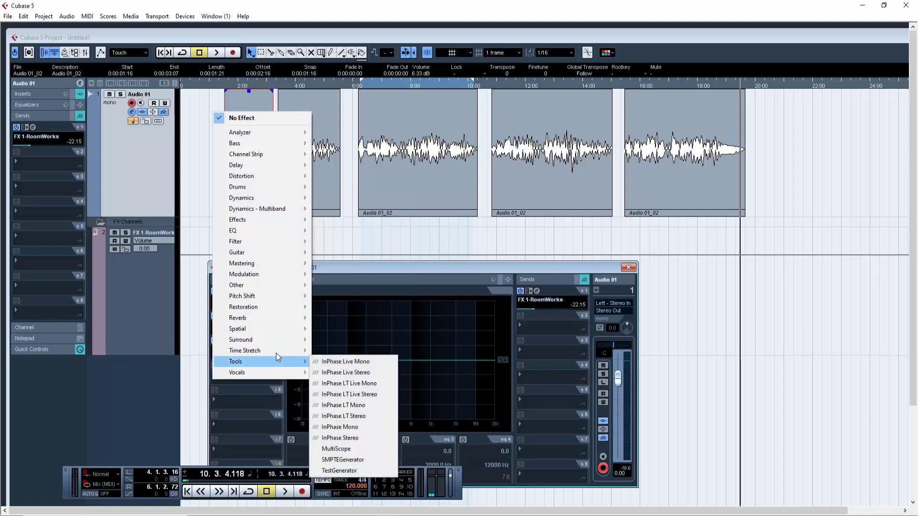
pyautogui.moveTo(277, 352)
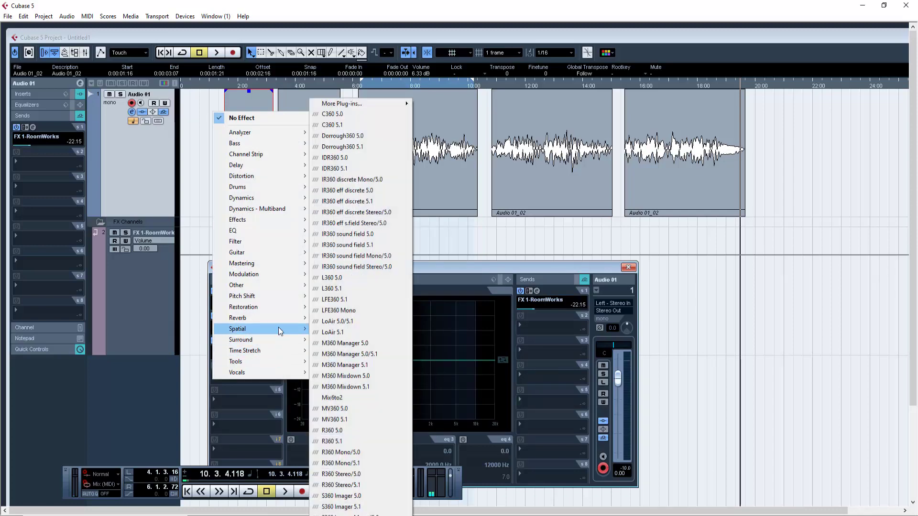
pyautogui.moveTo(279, 331)
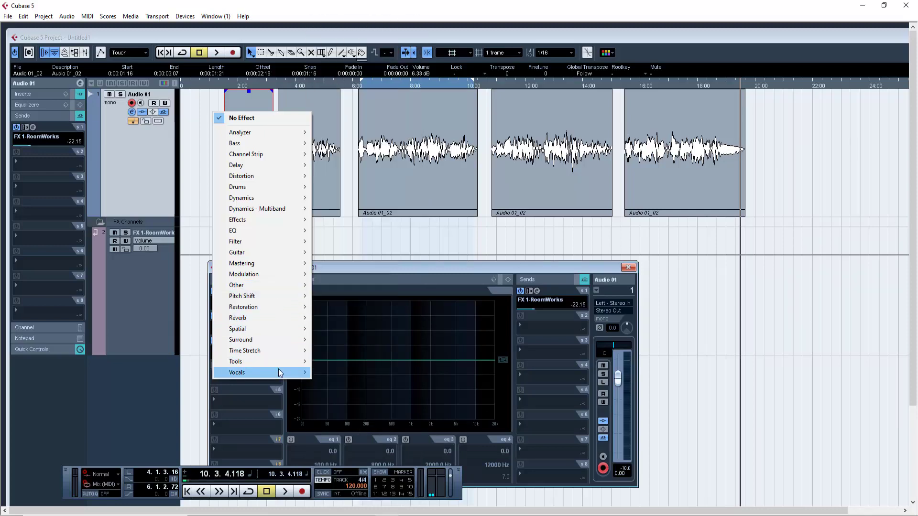
pyautogui.moveTo(280, 372)
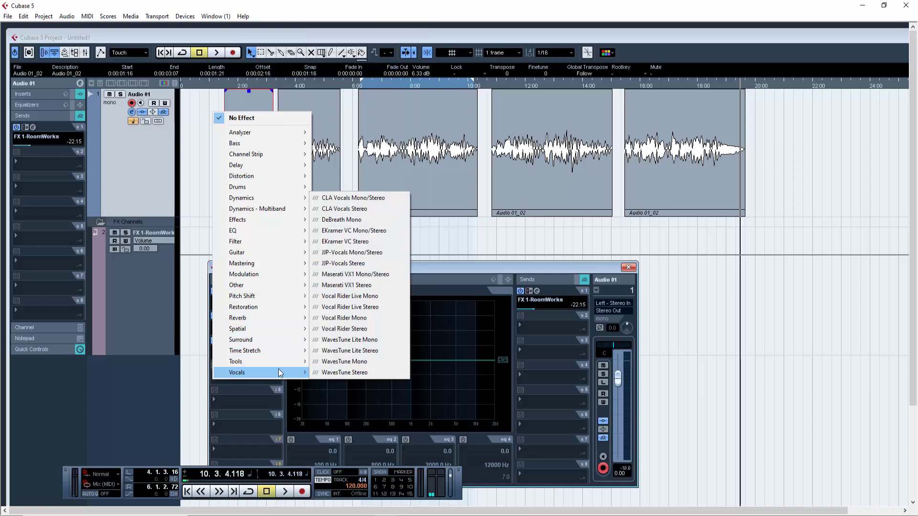
pyautogui.click(366, 318)
pyautogui.moveTo(150, 145); pyautogui.dragTo(461, 178)
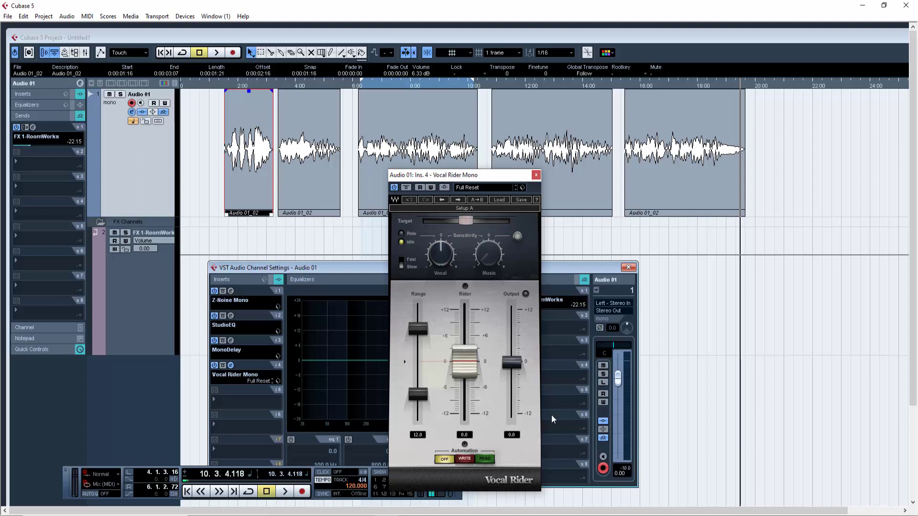
pyautogui.click(536, 175)
# Step: Play the fully processed voice from the first phrase into the last one
pyautogui.click(225, 84)
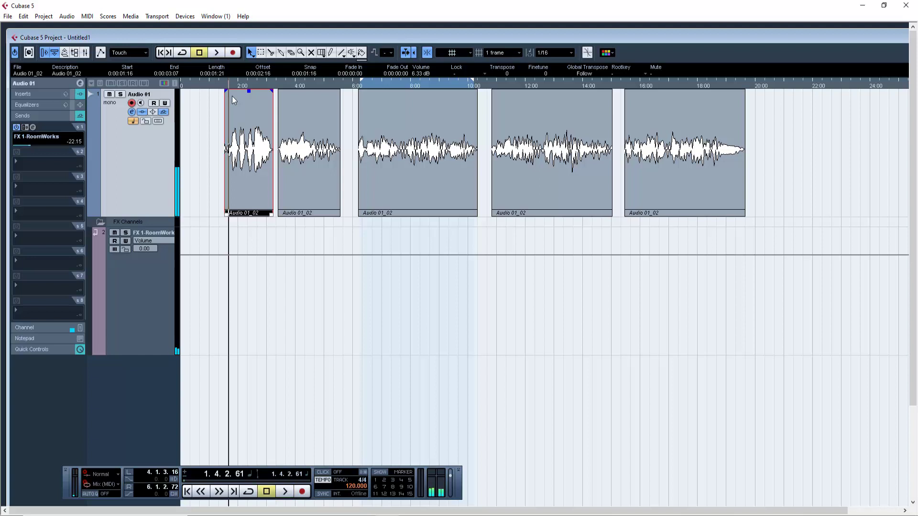
pyautogui.click(221, 83)
pyautogui.press('space')
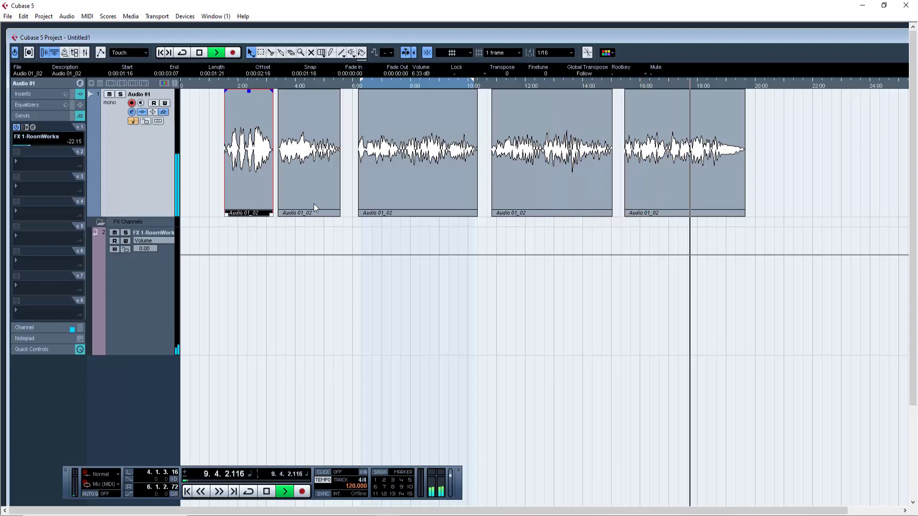
pyautogui.press('space')
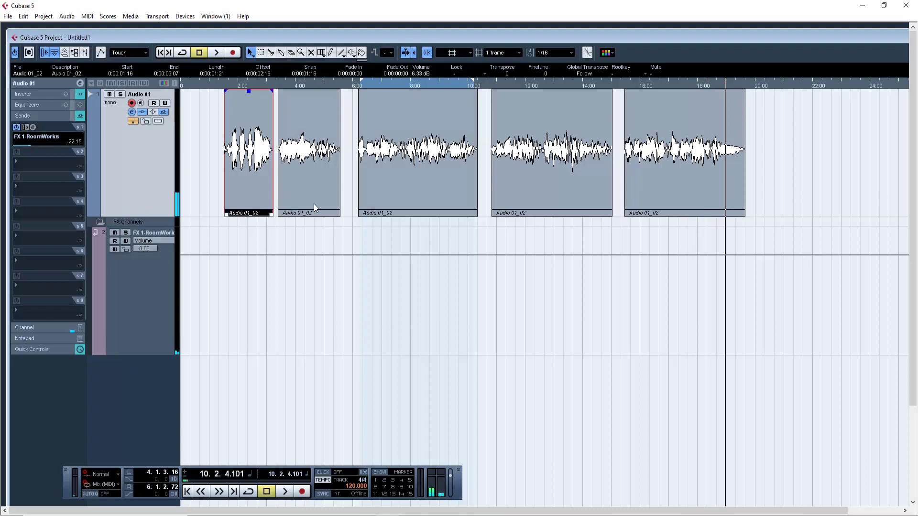